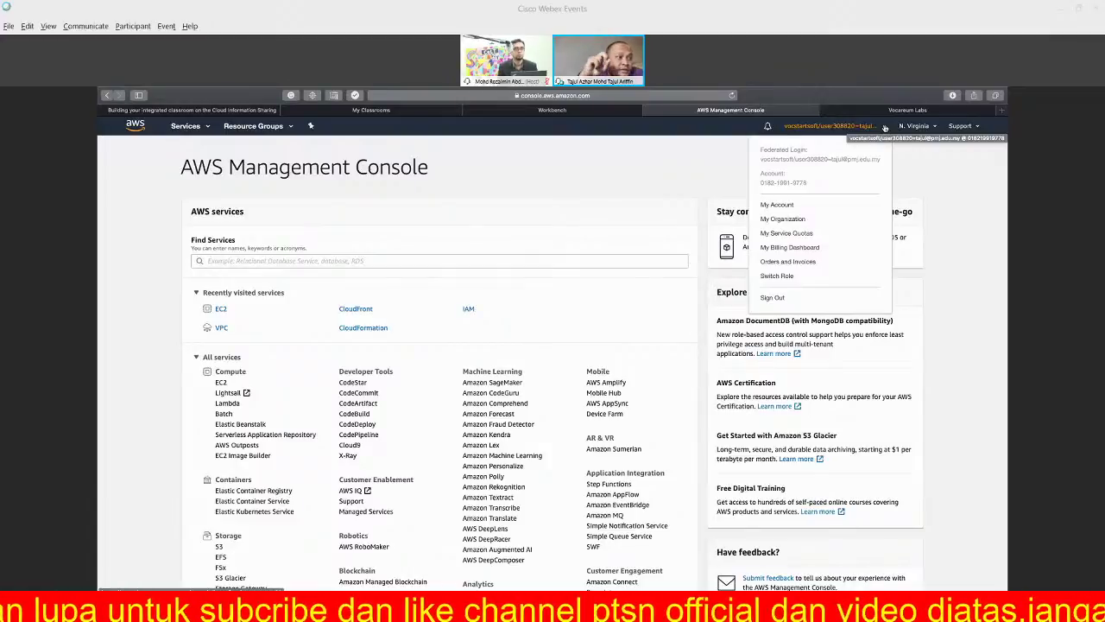
Review the federated account menu and the list of all available AWS services
left_click(956, 196)
left_click(885, 128)
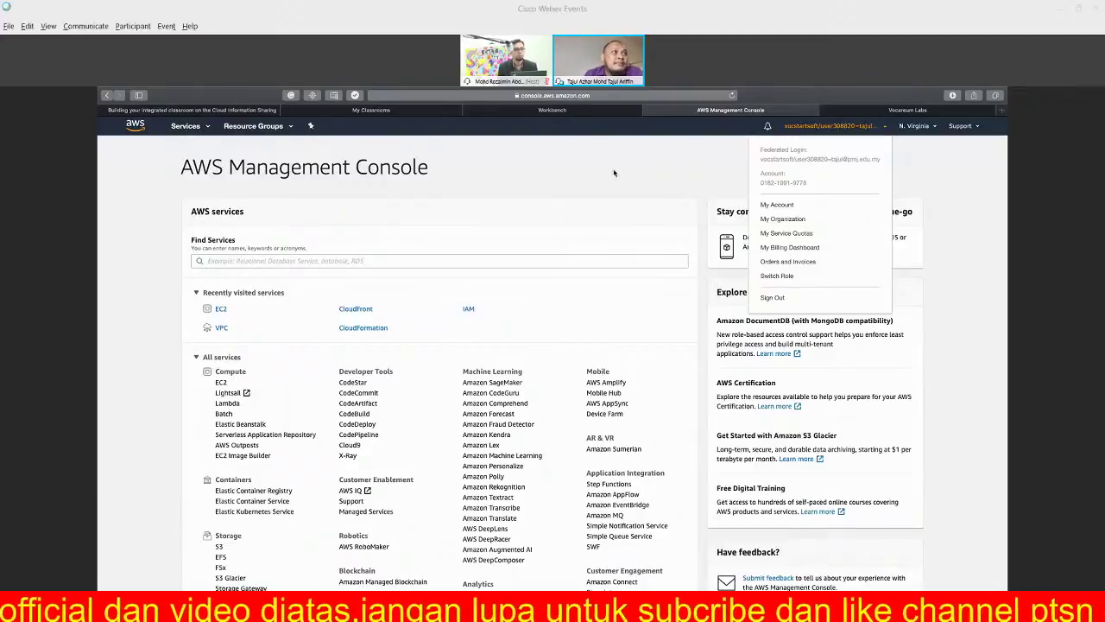
left_click(590, 113)
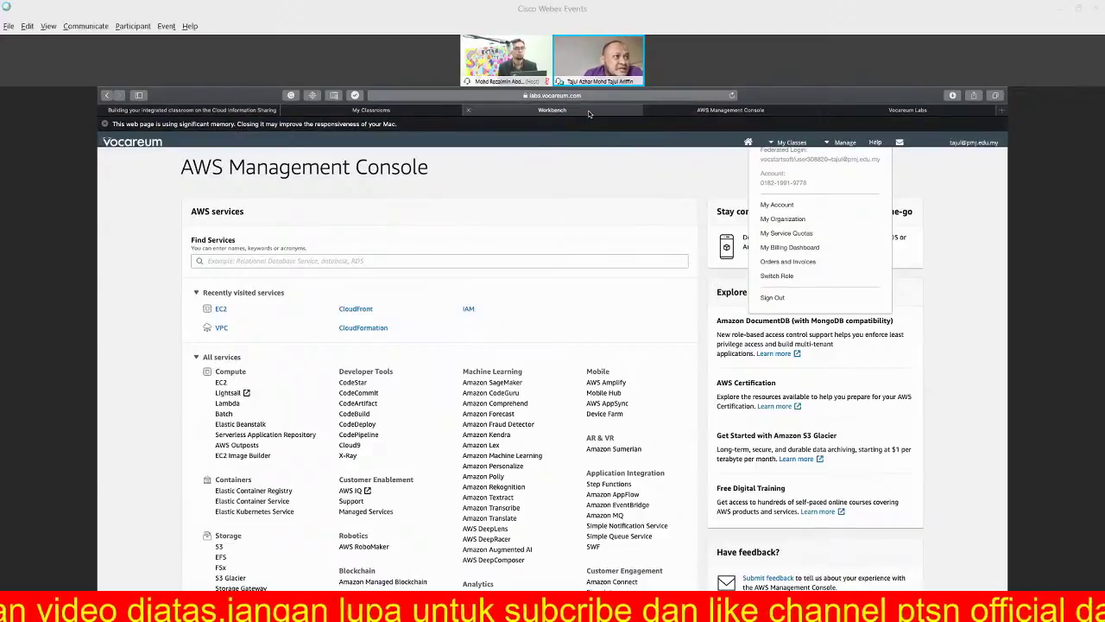
left_click(707, 111)
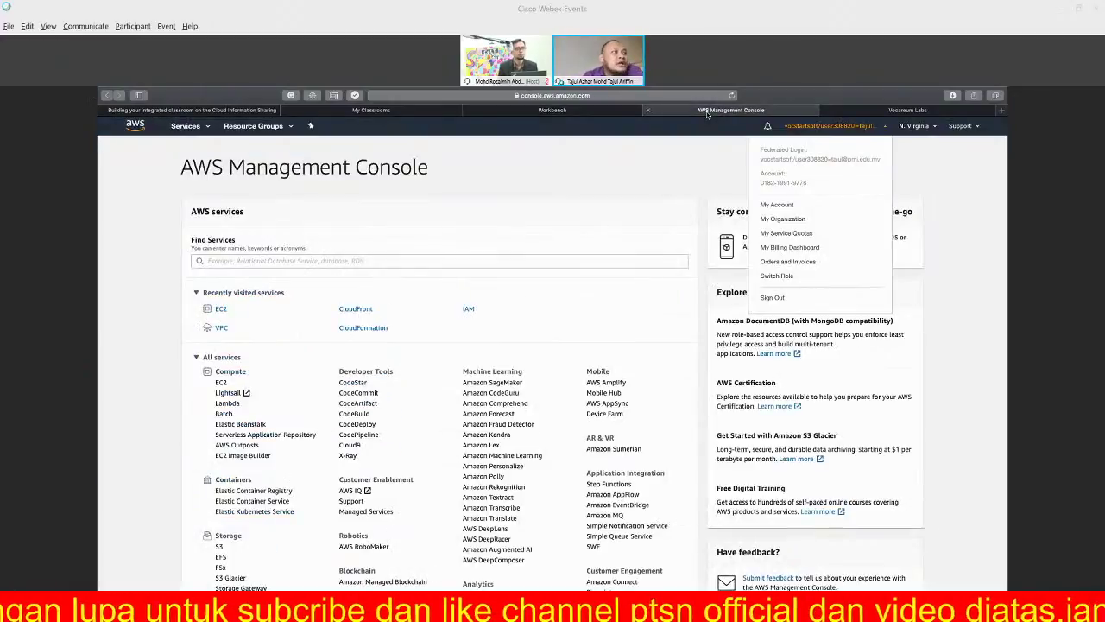
left_click(153, 403)
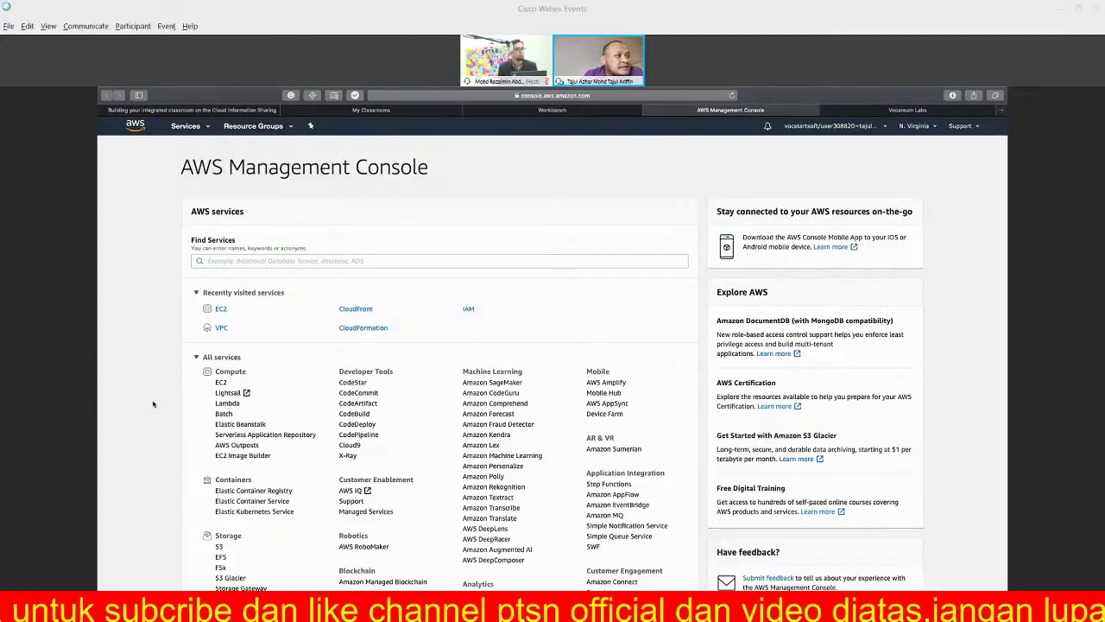
scroll(418, 477, "down", 3)
scroll(417, 477, "down", 5)
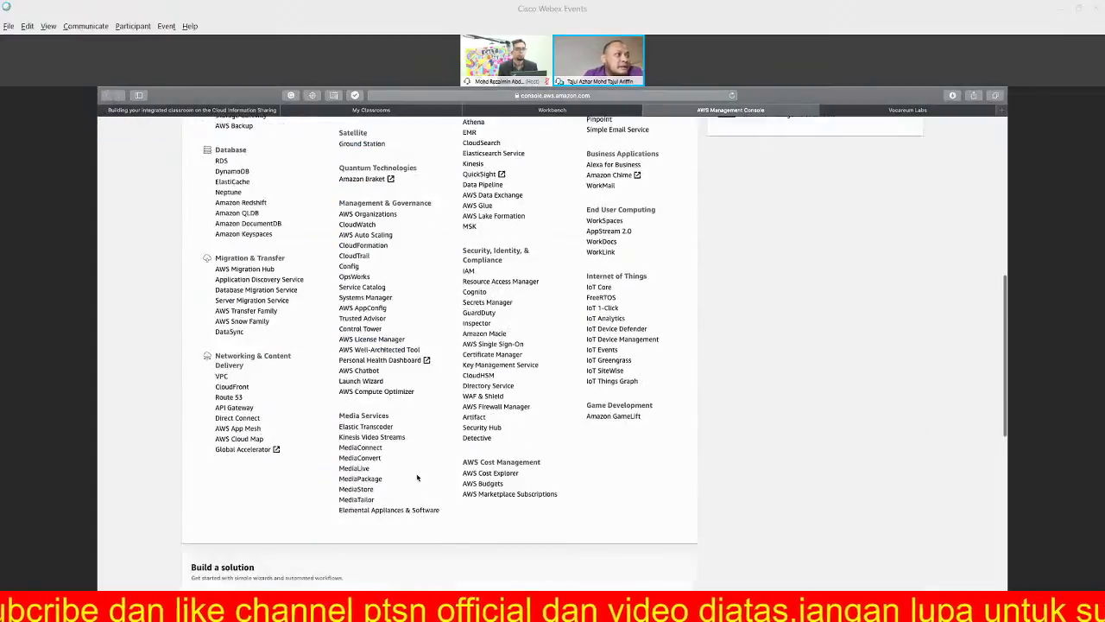
scroll(417, 476, "up", 6)
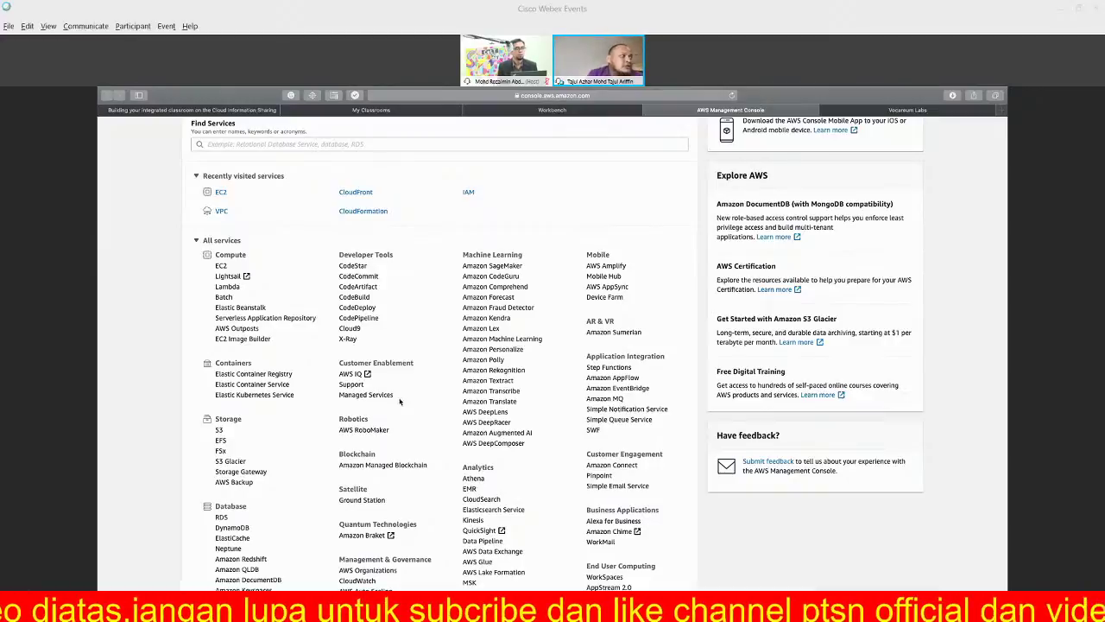
View the VPC dashboard and switch to the EC2 service's Instances list
left_click(221, 211)
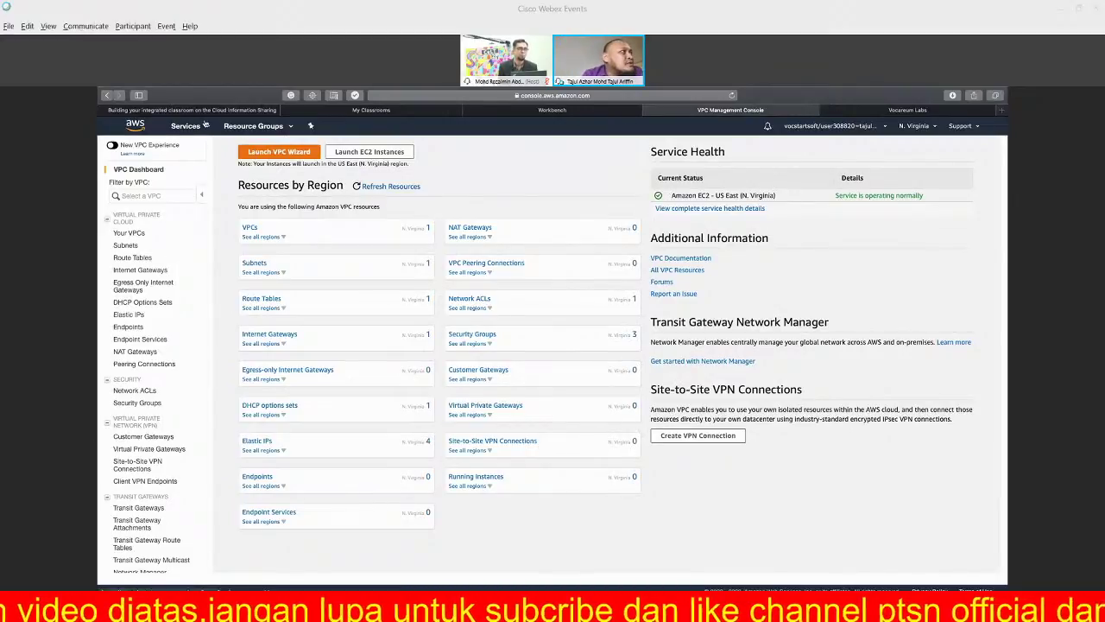
left_click(204, 125)
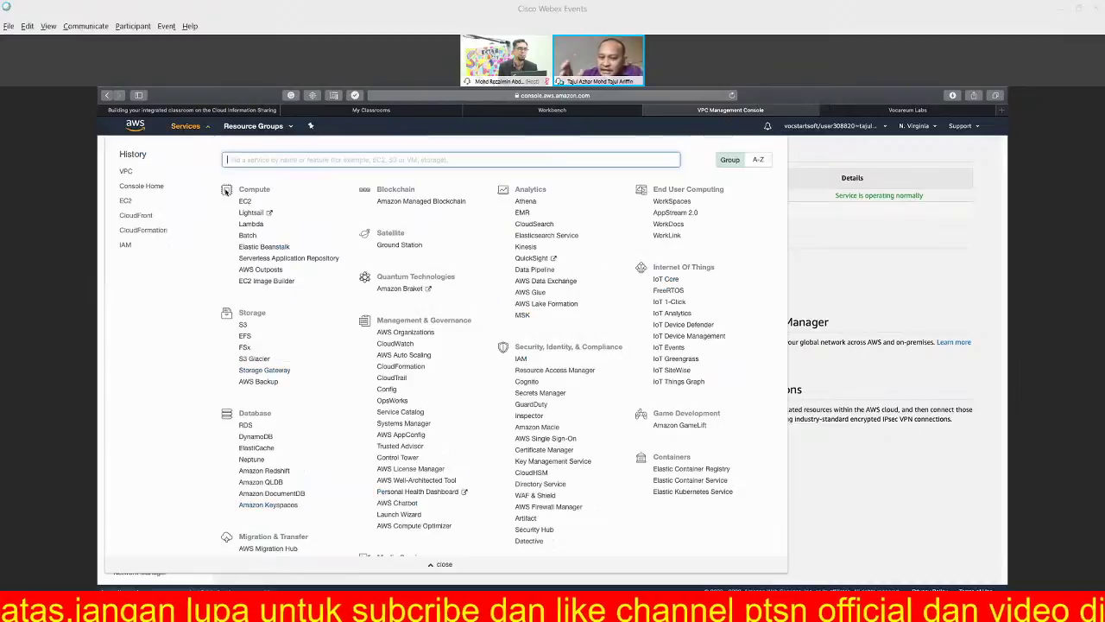
left_click(245, 201)
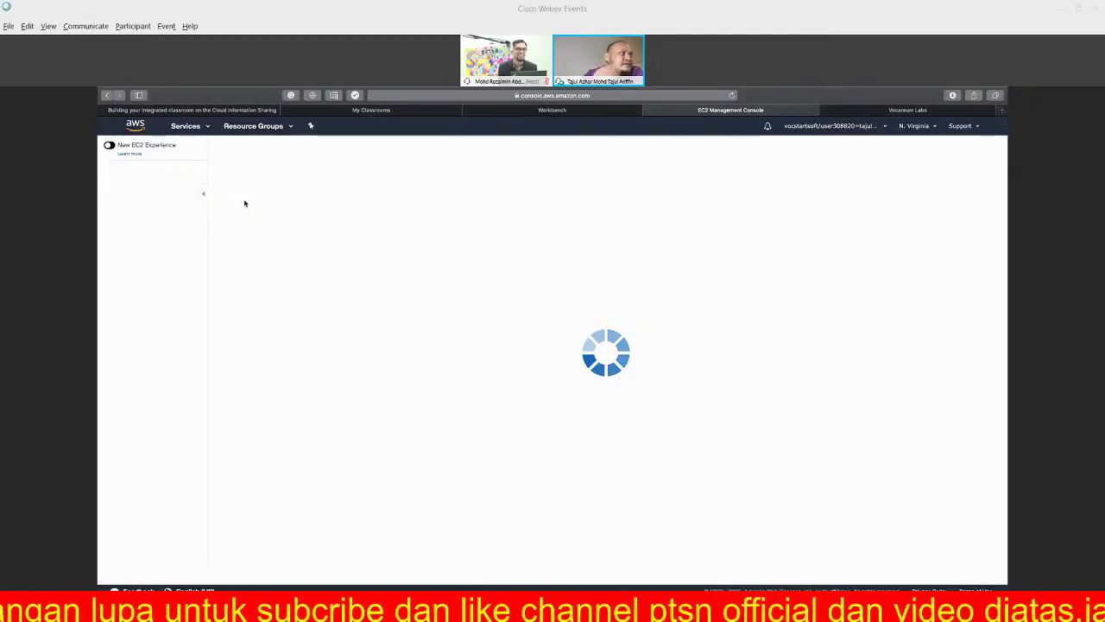
left_click(106, 94)
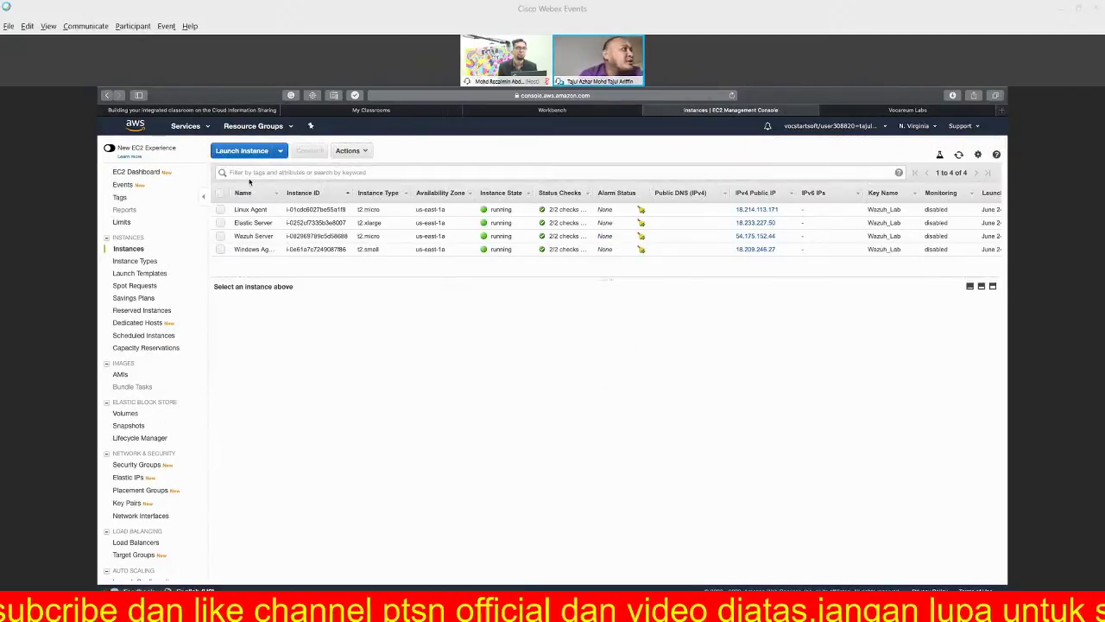
Start the launch wizard for a new EC2 instance and look through the quick-start machine images
left_click(280, 151)
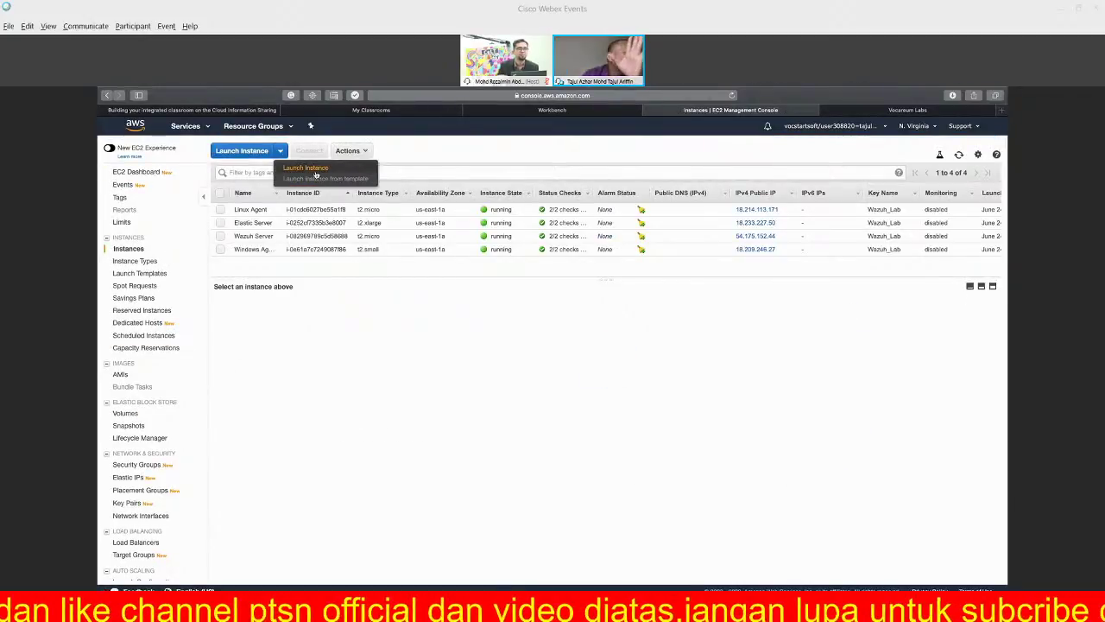
left_click(315, 172)
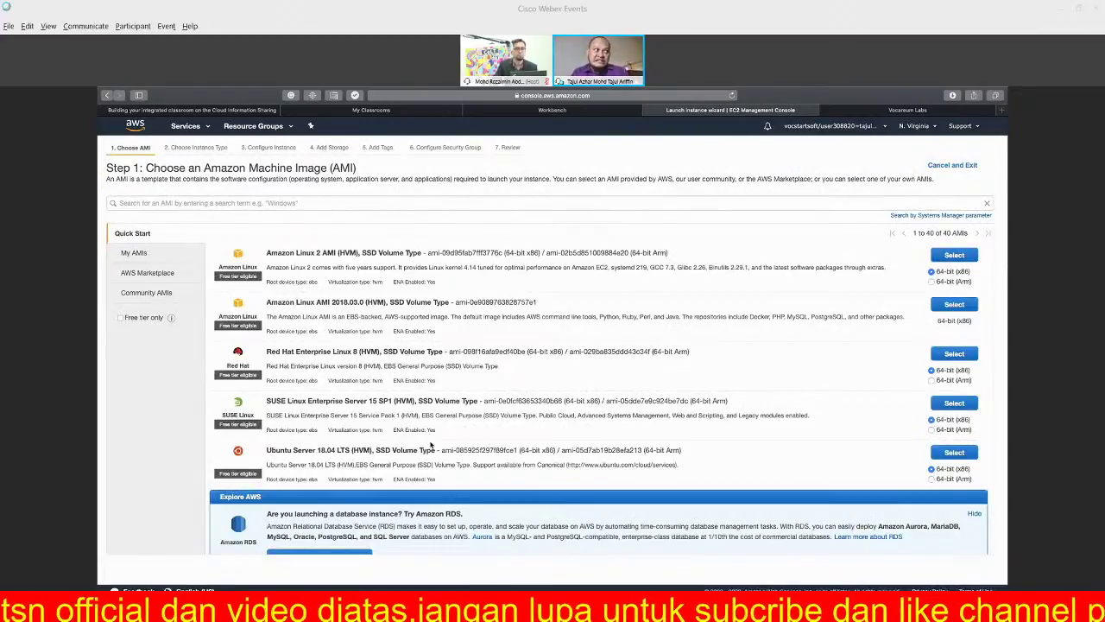
scroll(371, 394, "down", 15)
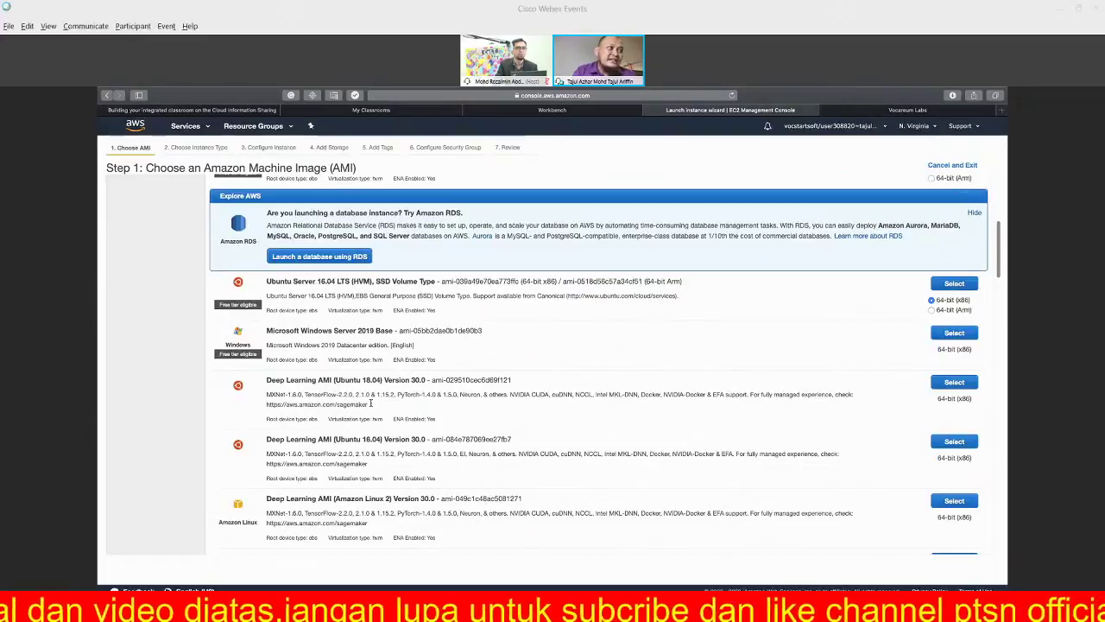
scroll(372, 403, "down", 3)
scroll(198, 202, "up", 17)
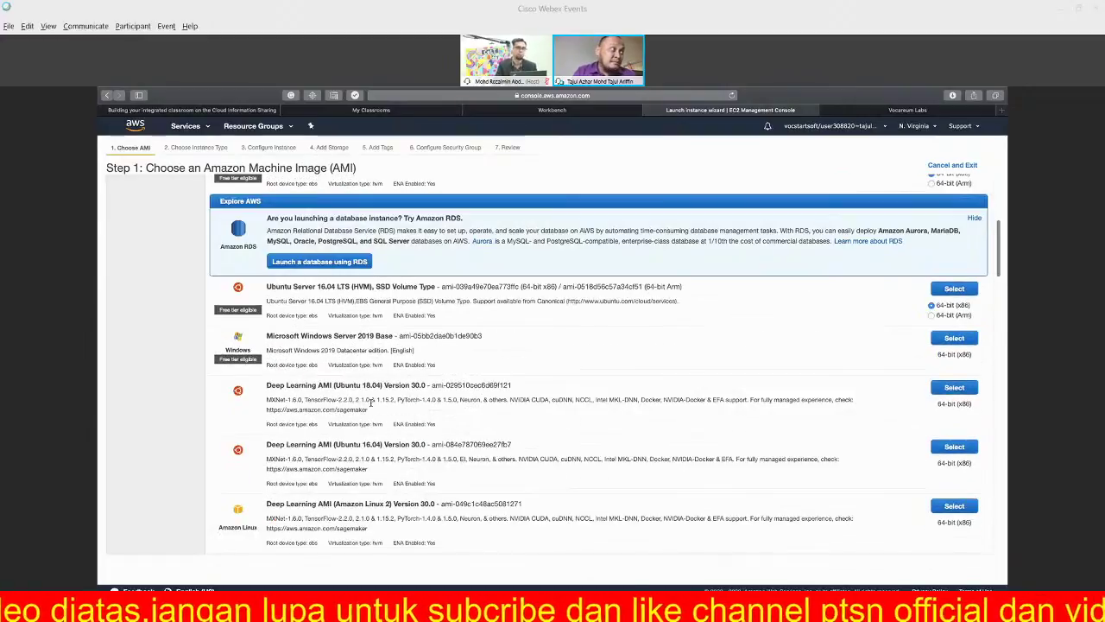
Search the Amazon Machine Images for windows and select a Windows image for the instance
left_click(197, 202)
type("windows")
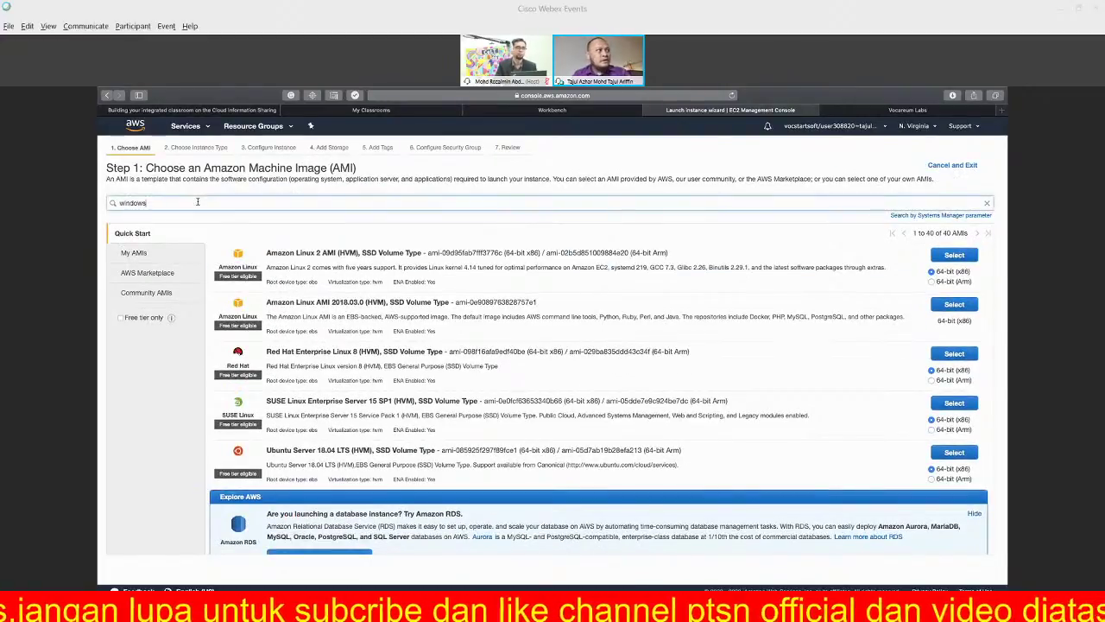
key("Return")
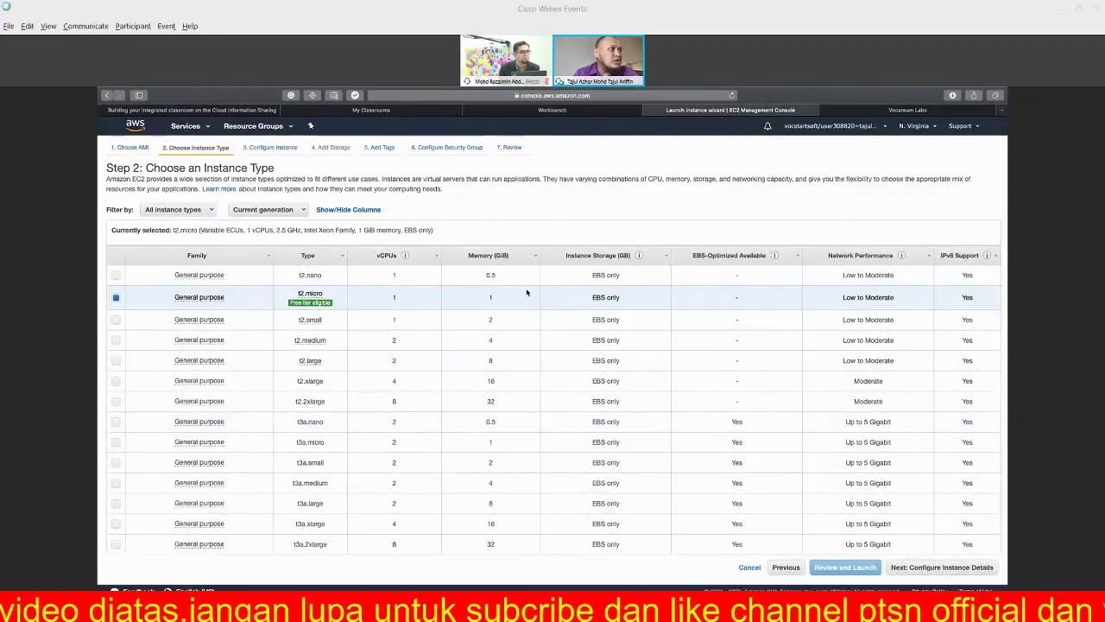
Accept the t2.micro instance type and keep the Wazuh Lab network with the Wazuh Lab Student subnet
scroll(553, 353, "down", 2)
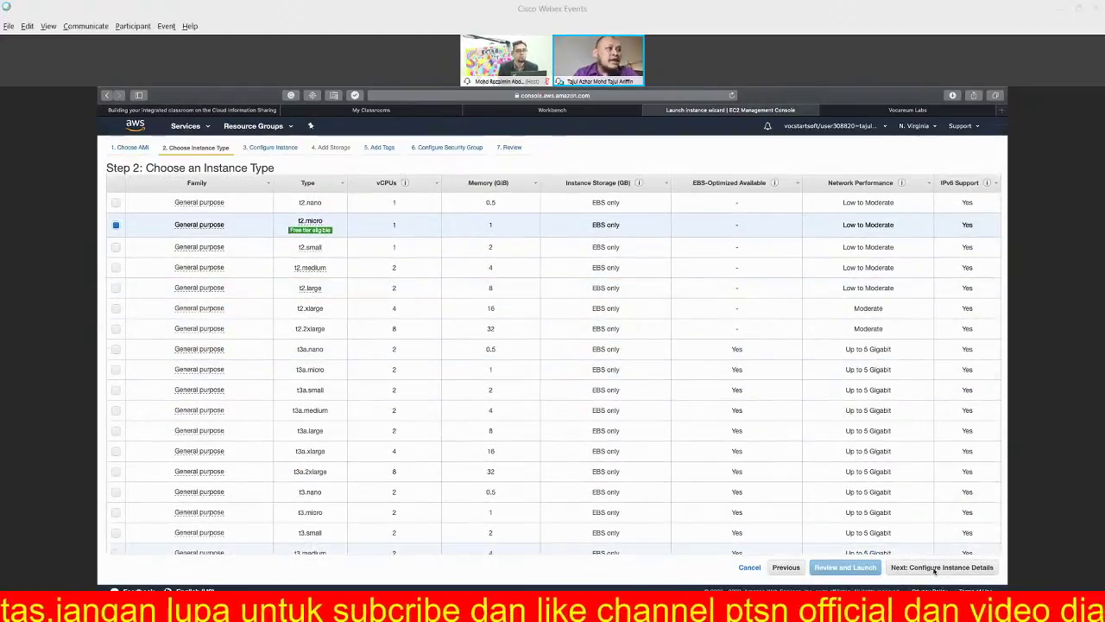
left_click(934, 568)
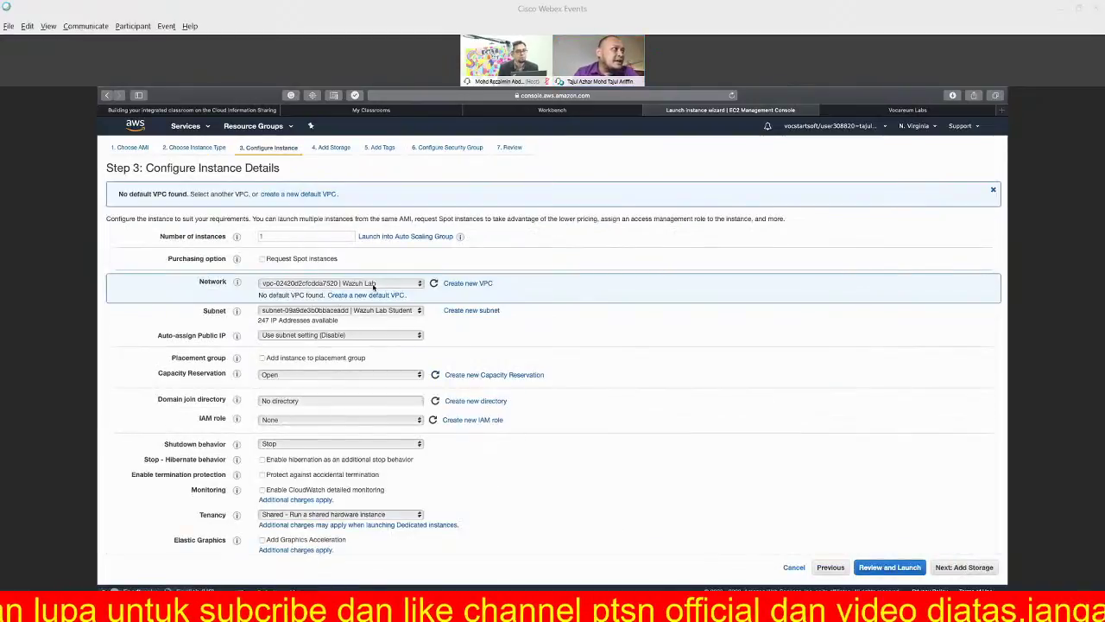
left_click(374, 285)
left_click(374, 285)
left_click(401, 312)
Set the primary IP of network interface eth0 to 172.30.0.33 and continue to the storage settings
scroll(616, 420, "down", 2)
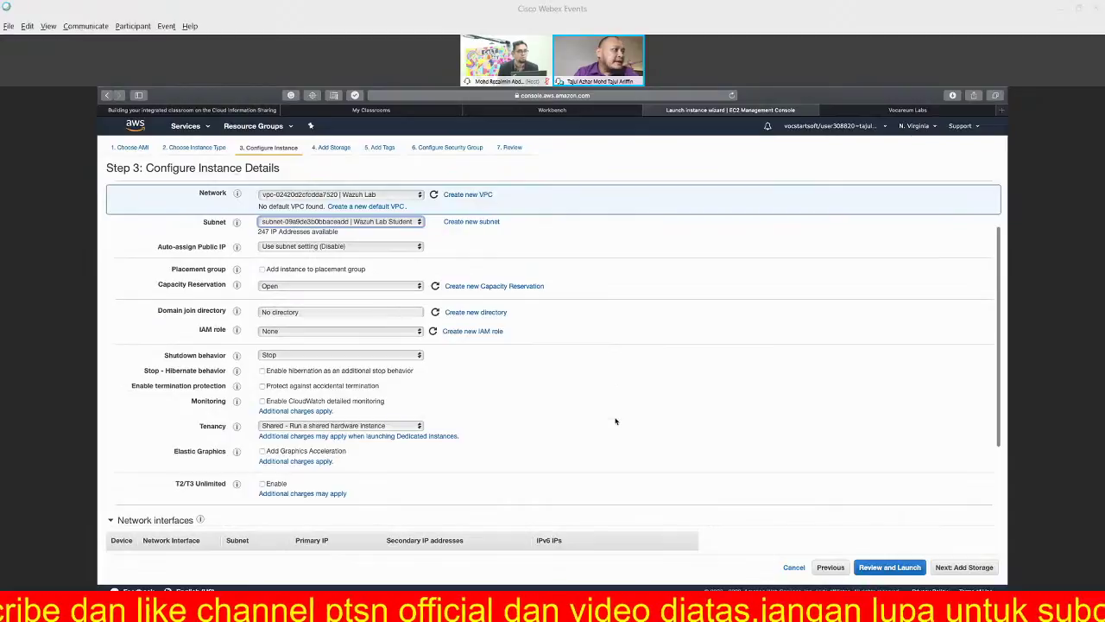
scroll(615, 420, "down", 2)
left_click(327, 477)
type("172.")
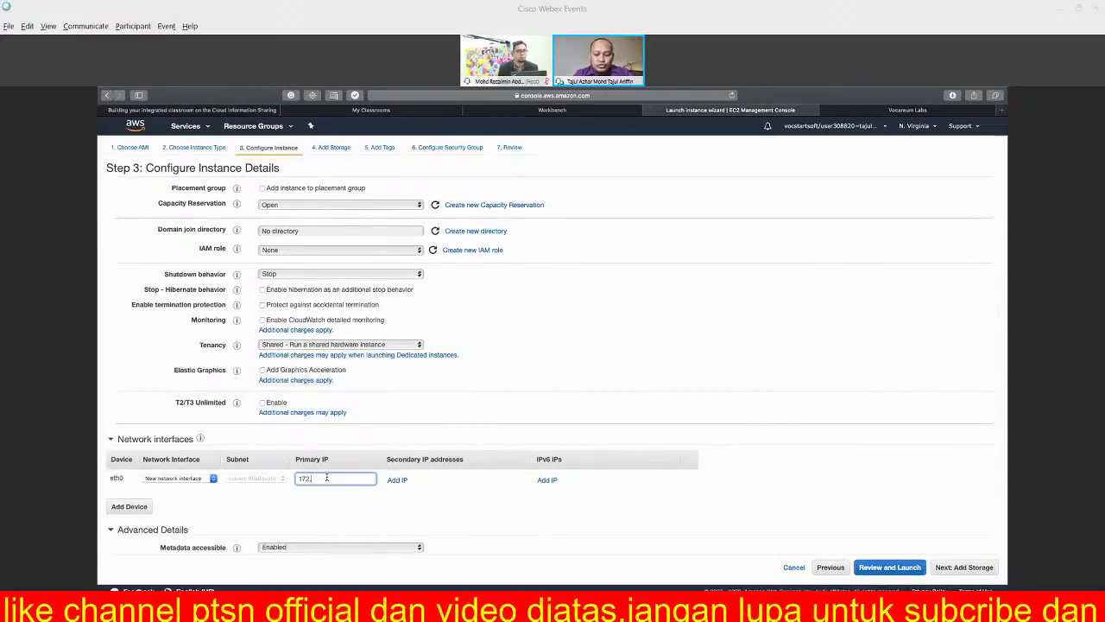
type("30.0")
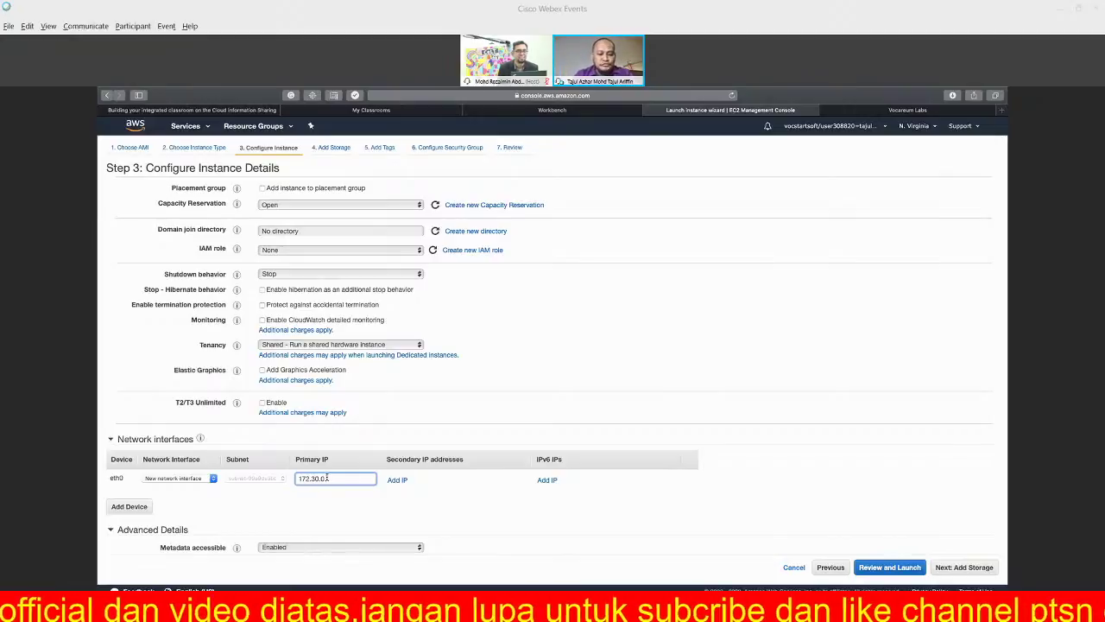
type(".33")
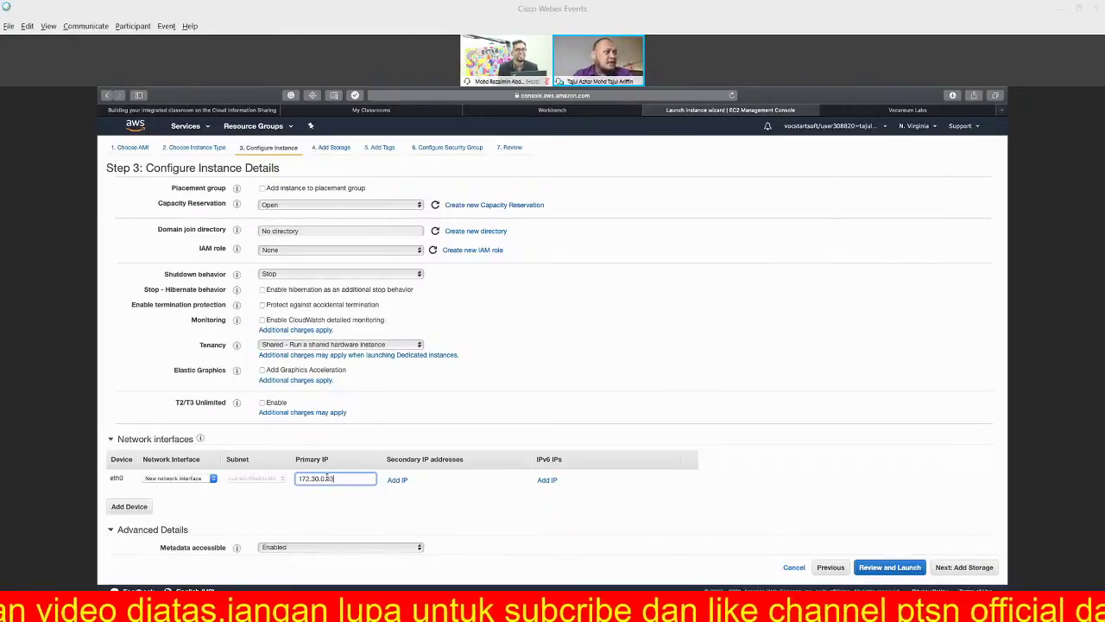
scroll(328, 476, "down", 3)
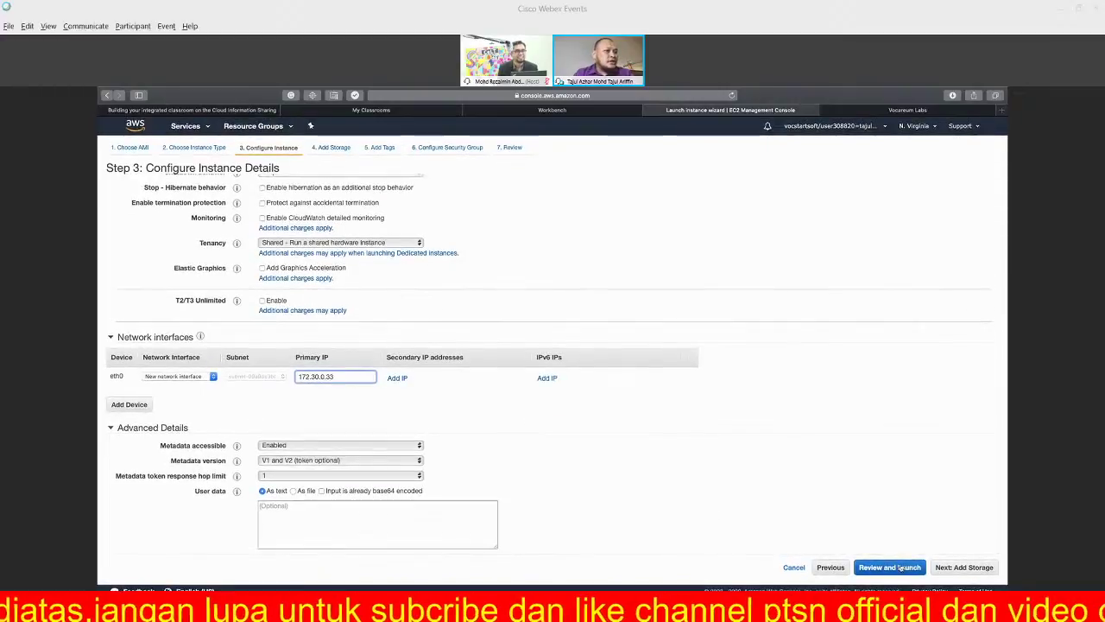
left_click(963, 567)
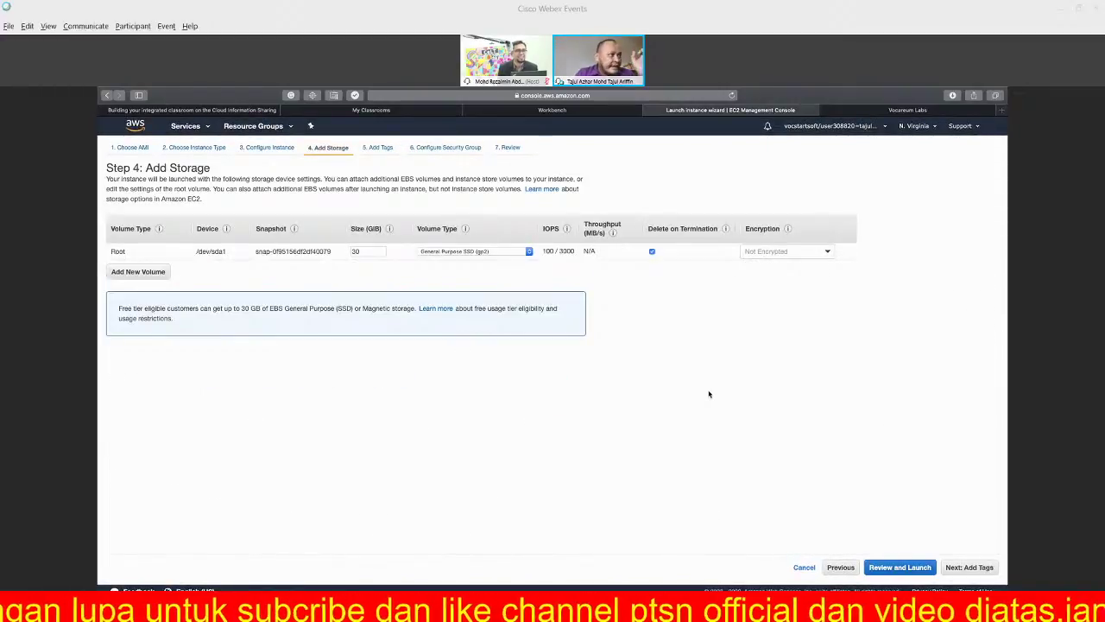
Set the root volume size to 30 GiB and continue to the instance tags
double_click(363, 251)
type("8")
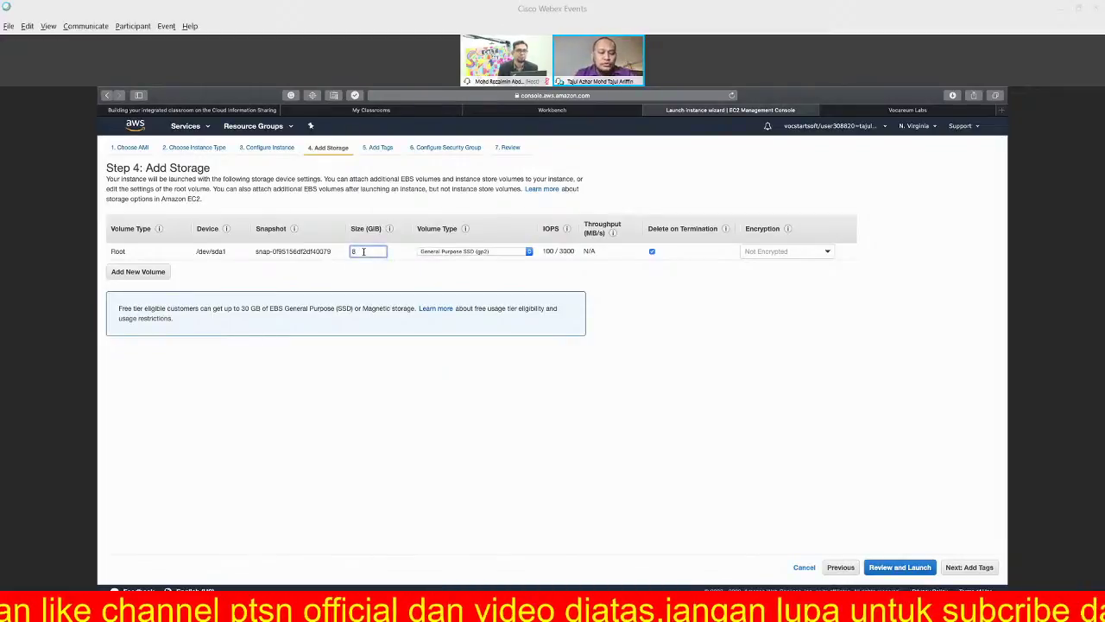
key("BackSpace")
type("30")
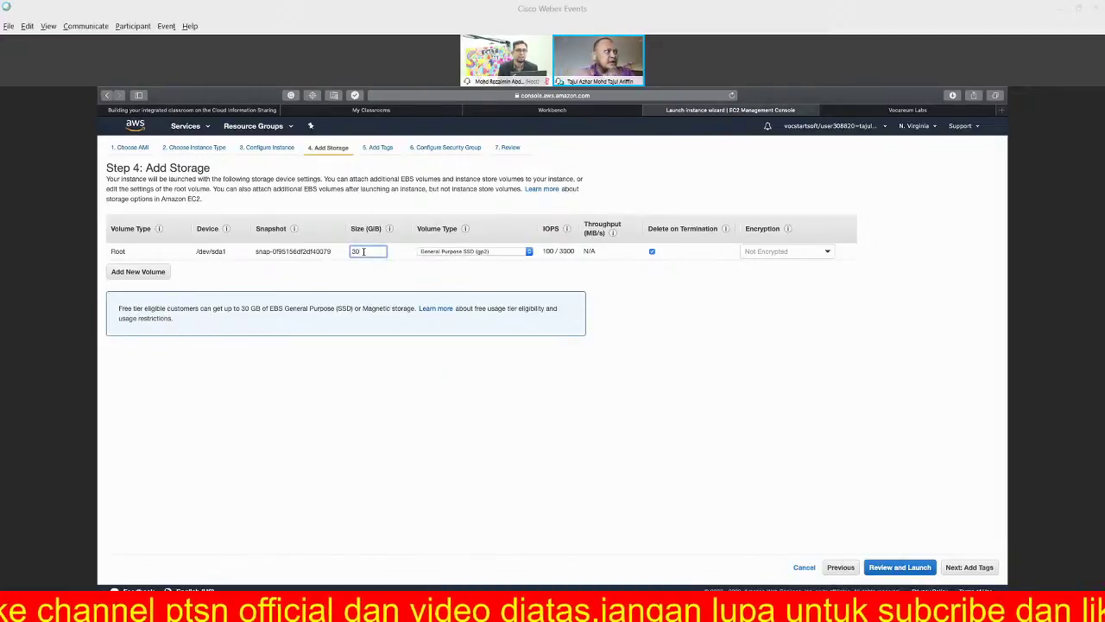
left_click(967, 568)
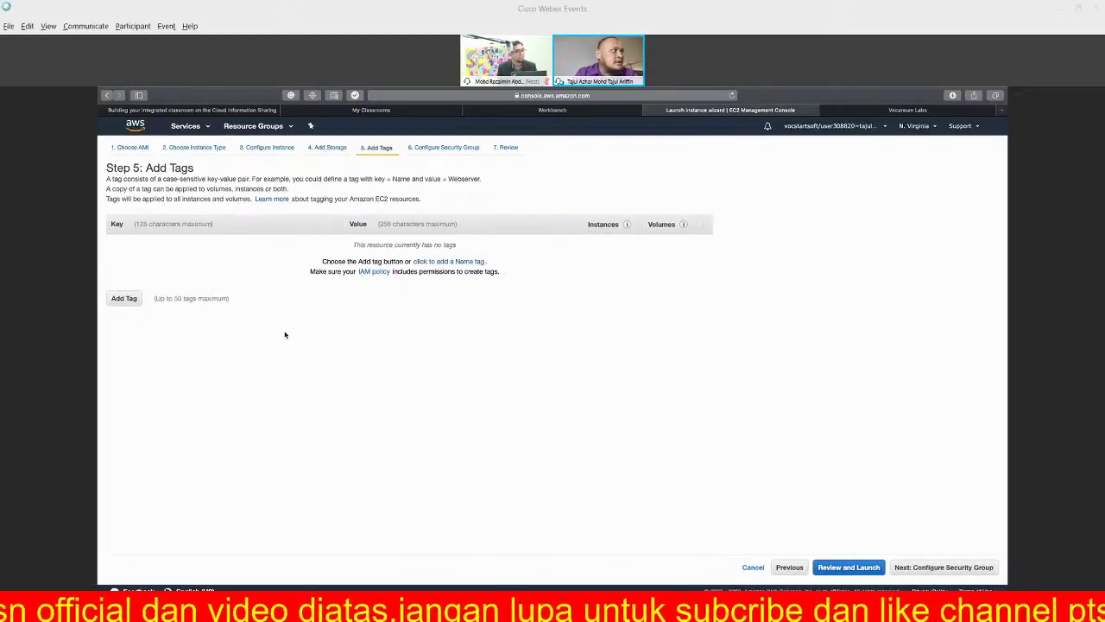
Add a tag with key Name and value Windows Testing, and continue to the security group configuration
left_click(126, 299)
type("Name")
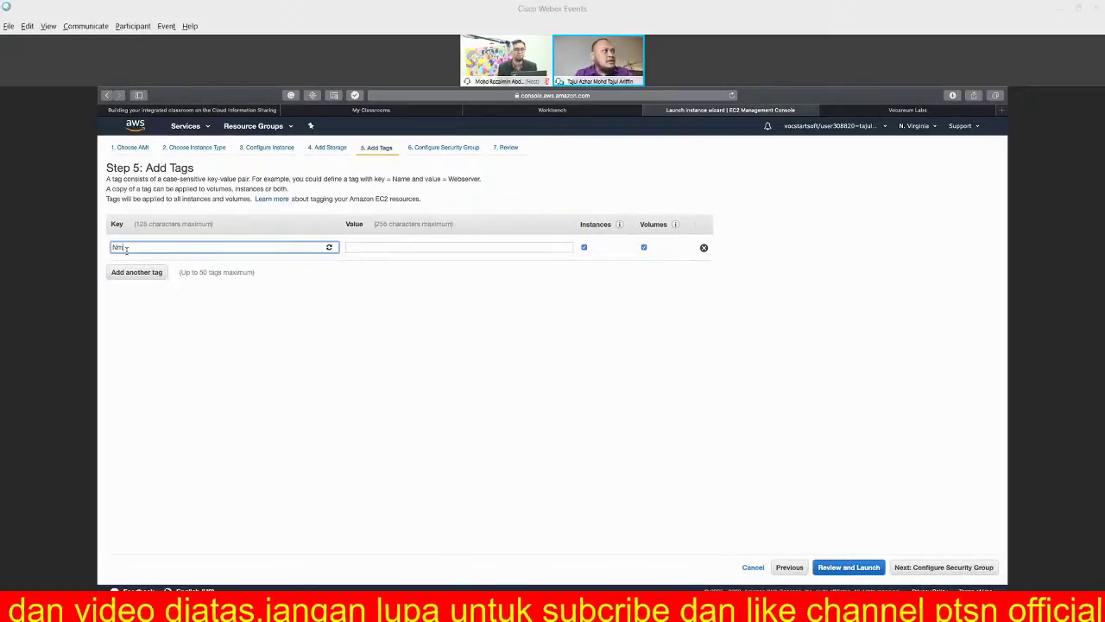
key("Tab")
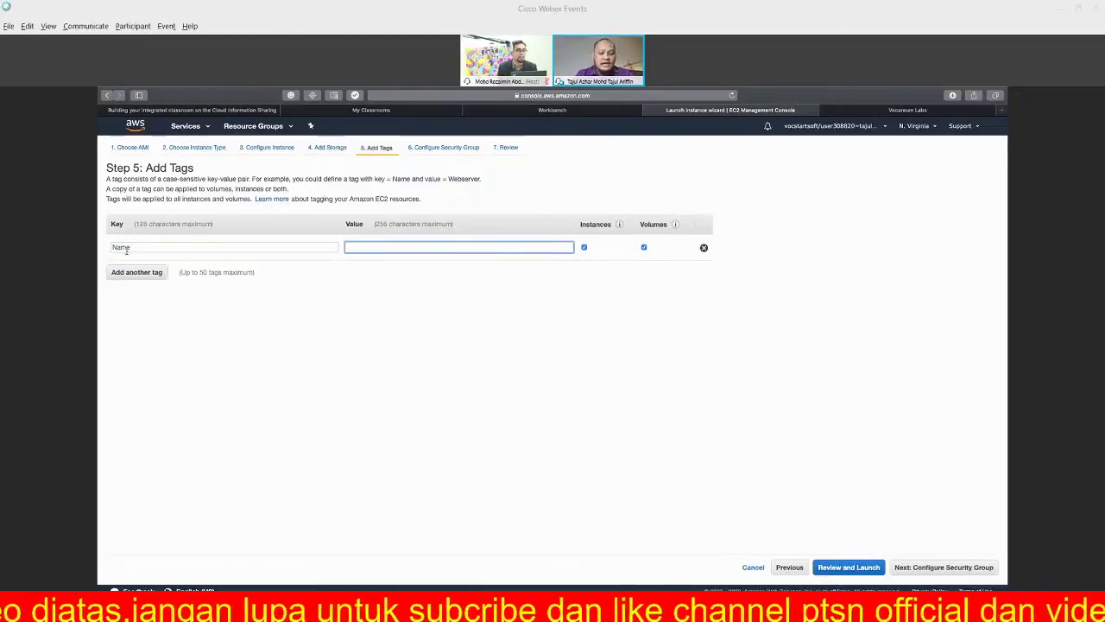
type("Windo")
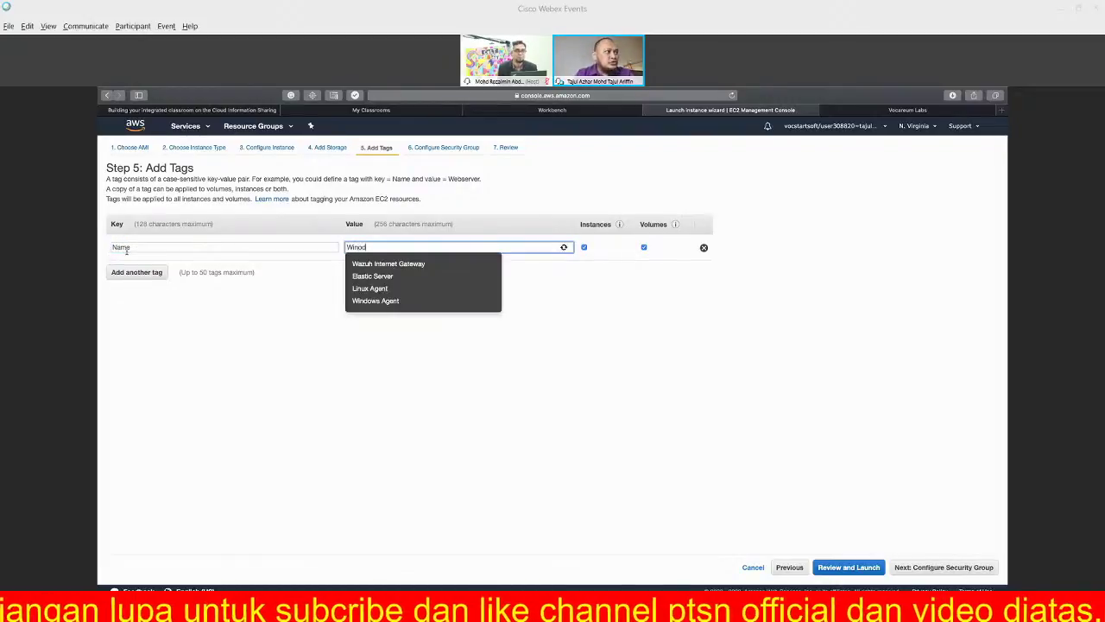
type("ws ")
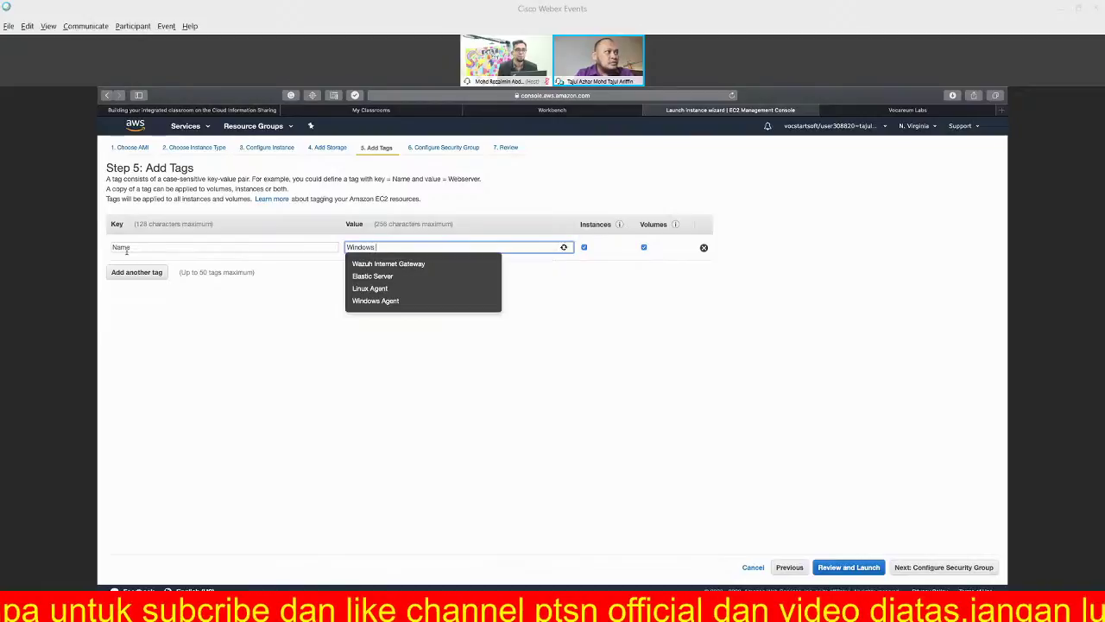
type("Testo")
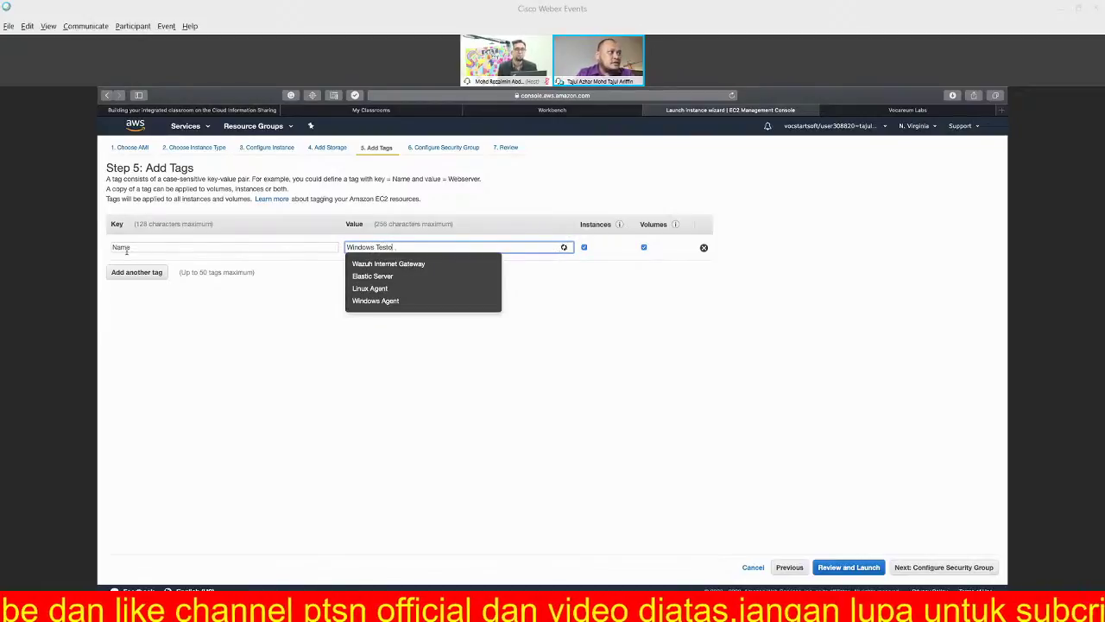
key("BackSpace")
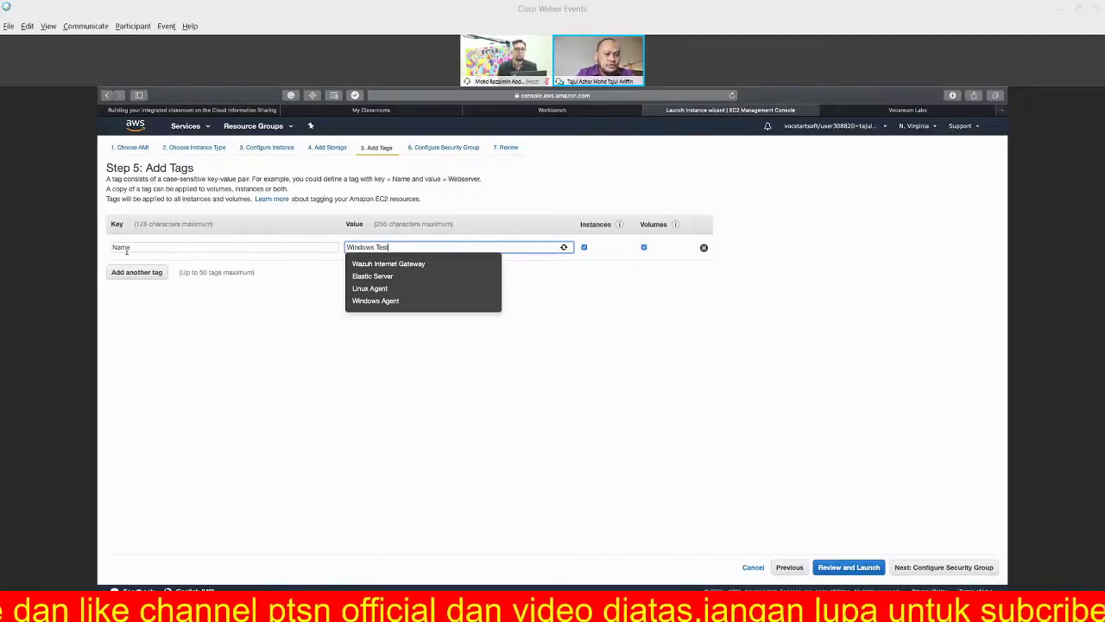
type("ing")
left_click(183, 385)
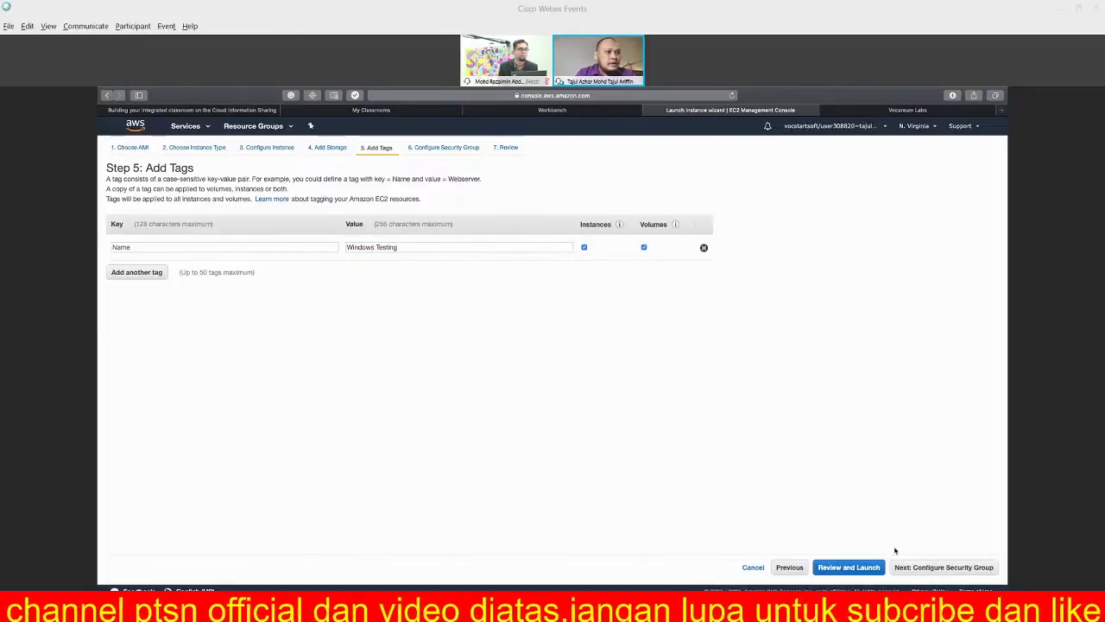
left_click(939, 567)
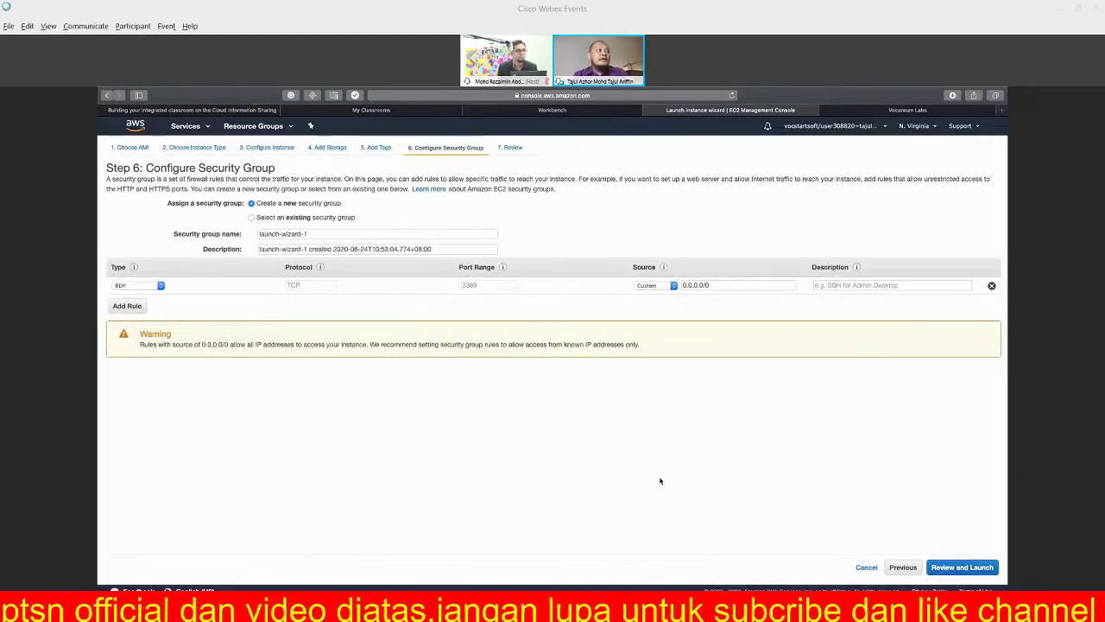
Assign the existing Wazuh Windows security group to the instance and continue to the launch review
left_click(252, 218)
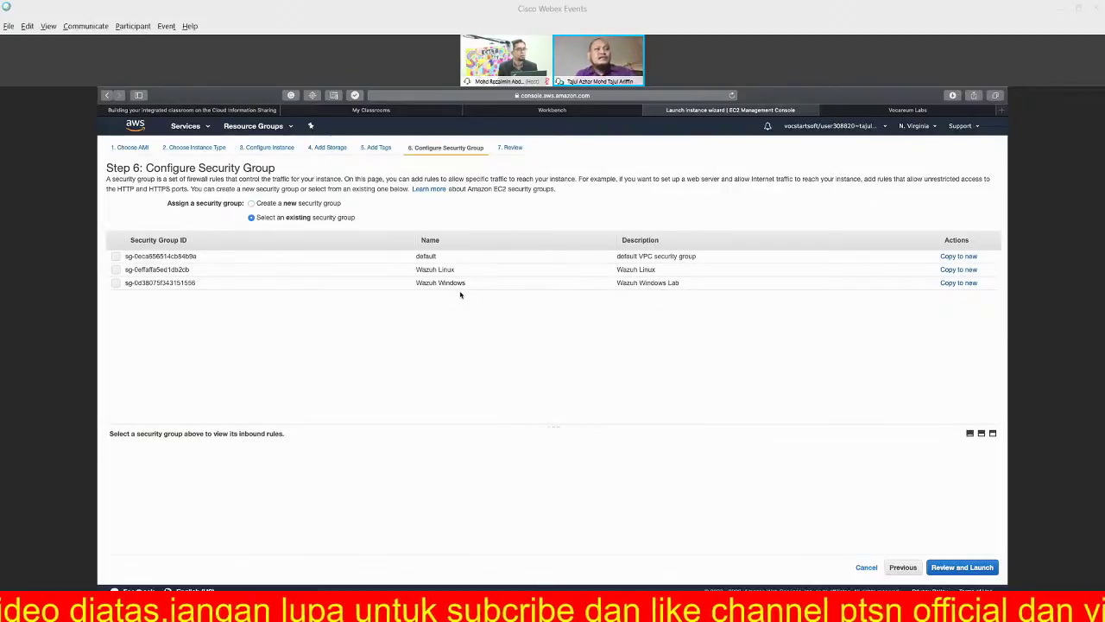
left_click(116, 283)
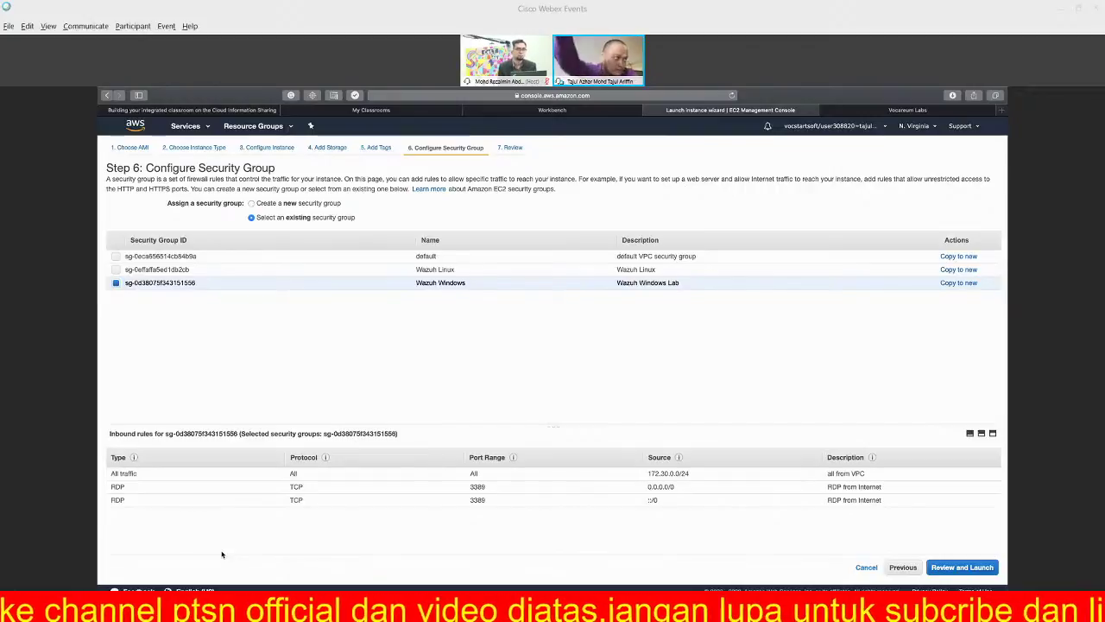
left_click(966, 568)
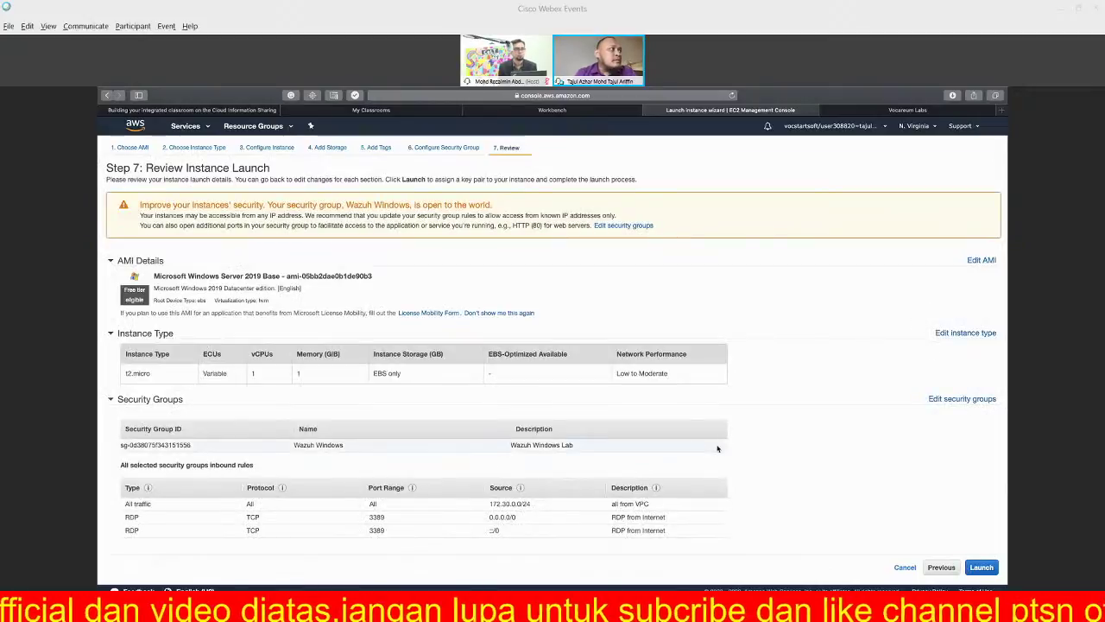
scroll(717, 448, "down", 2)
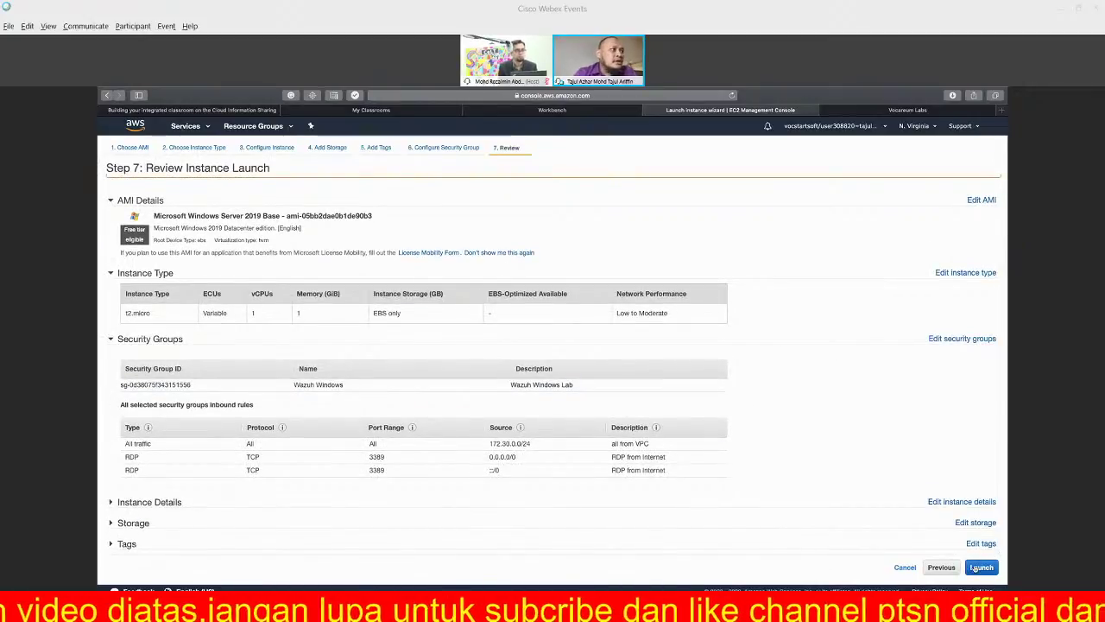
Launch the instance with the existing key pair Wazuh_Lab, acknowledging access to its private key file, and open the instances list
left_click(981, 568)
left_click(689, 375)
left_click(689, 375)
left_click(704, 395)
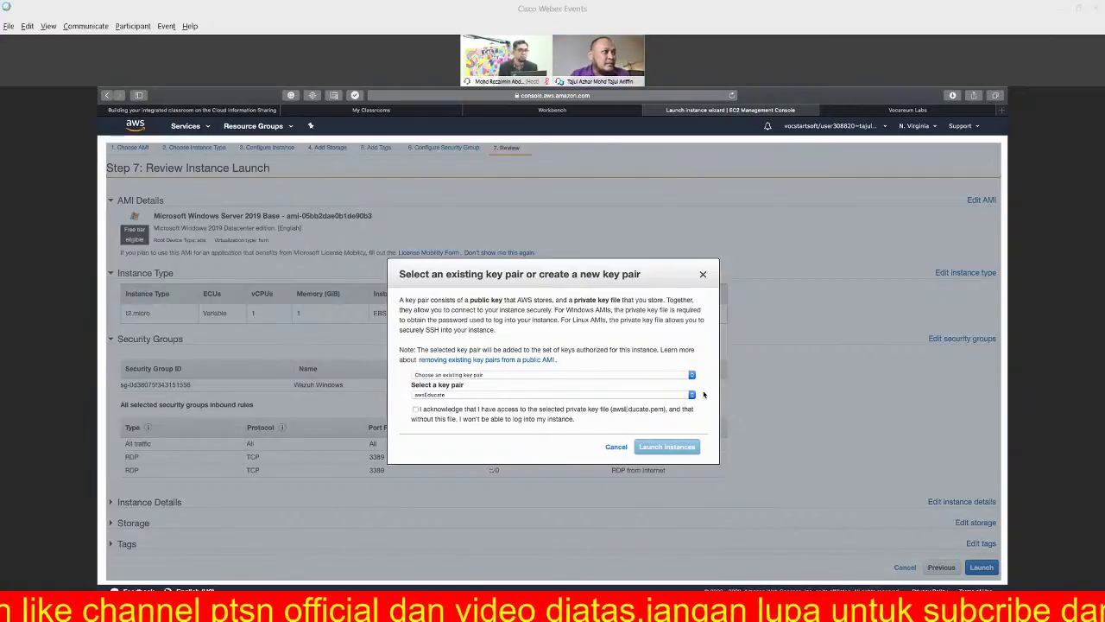
left_click(571, 396)
left_click(553, 406)
left_click(416, 409)
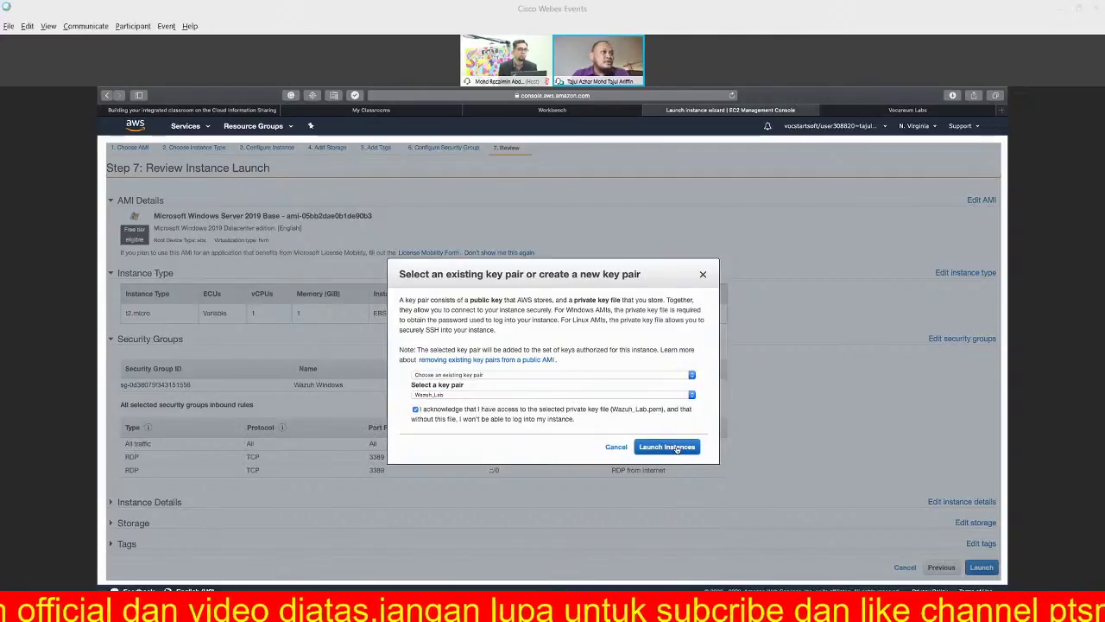
left_click(677, 448)
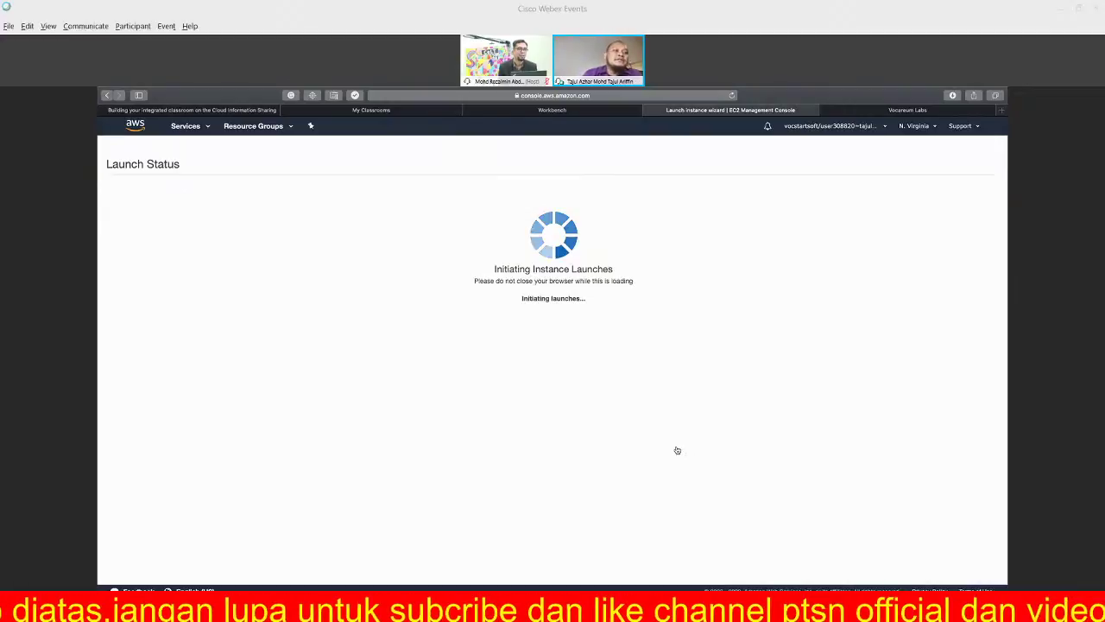
left_click(971, 468)
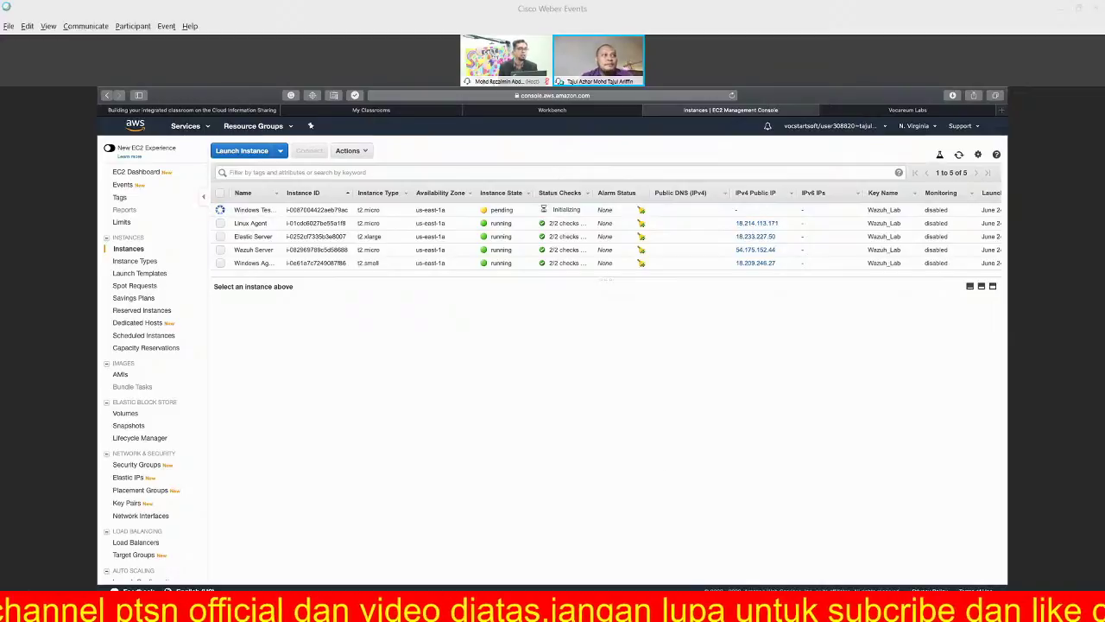
mouse_move(116, 90)
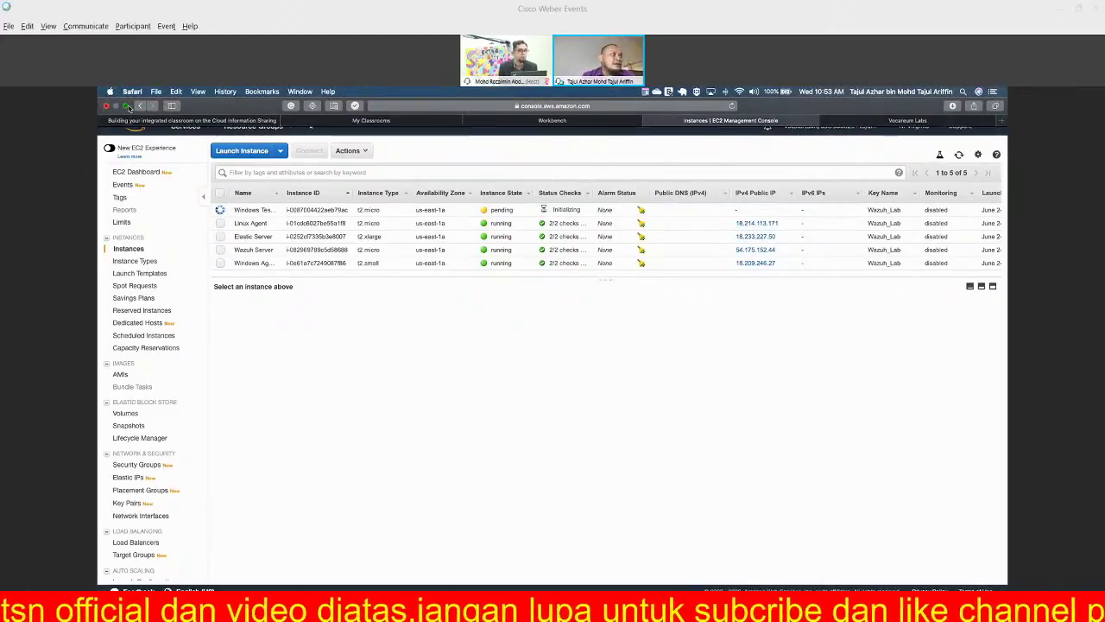
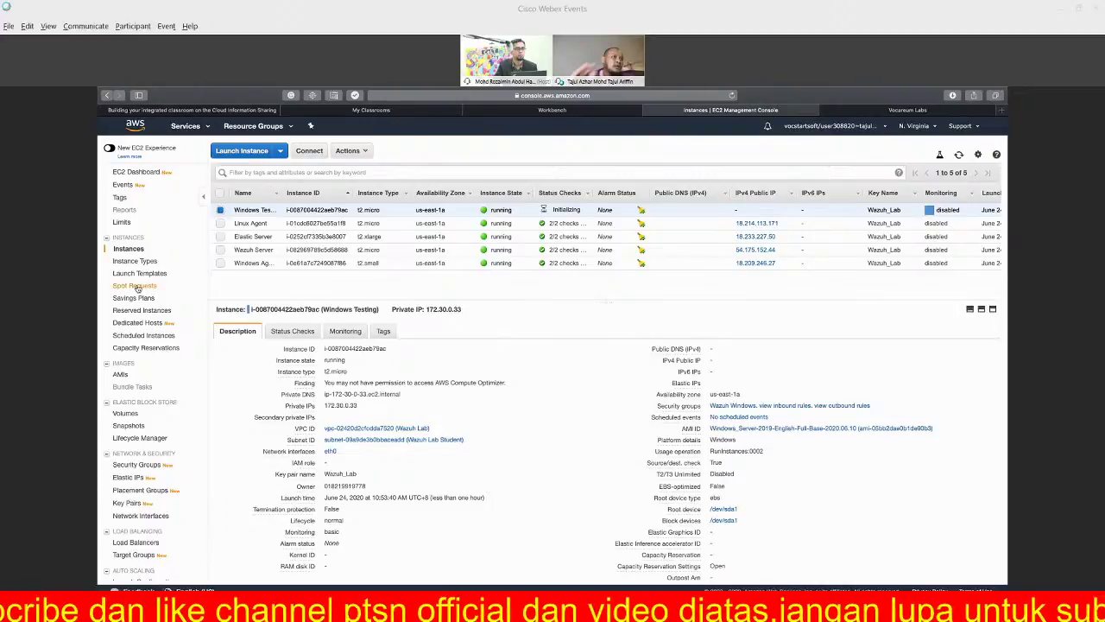
Allocate a new Elastic IP address
left_click(132, 480)
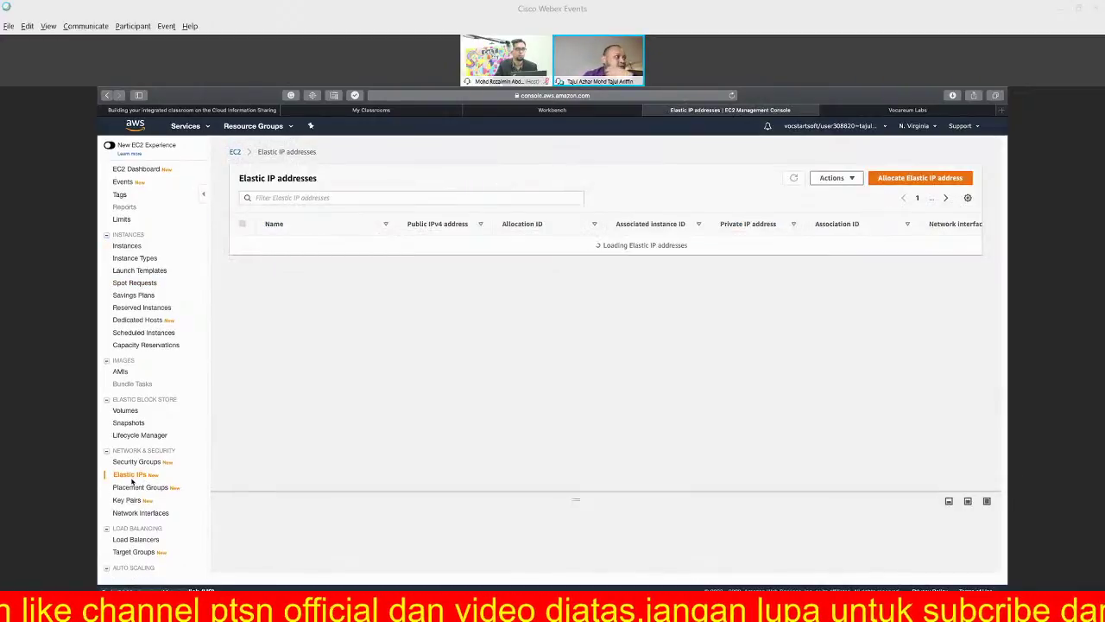
left_click(921, 178)
left_click(474, 366)
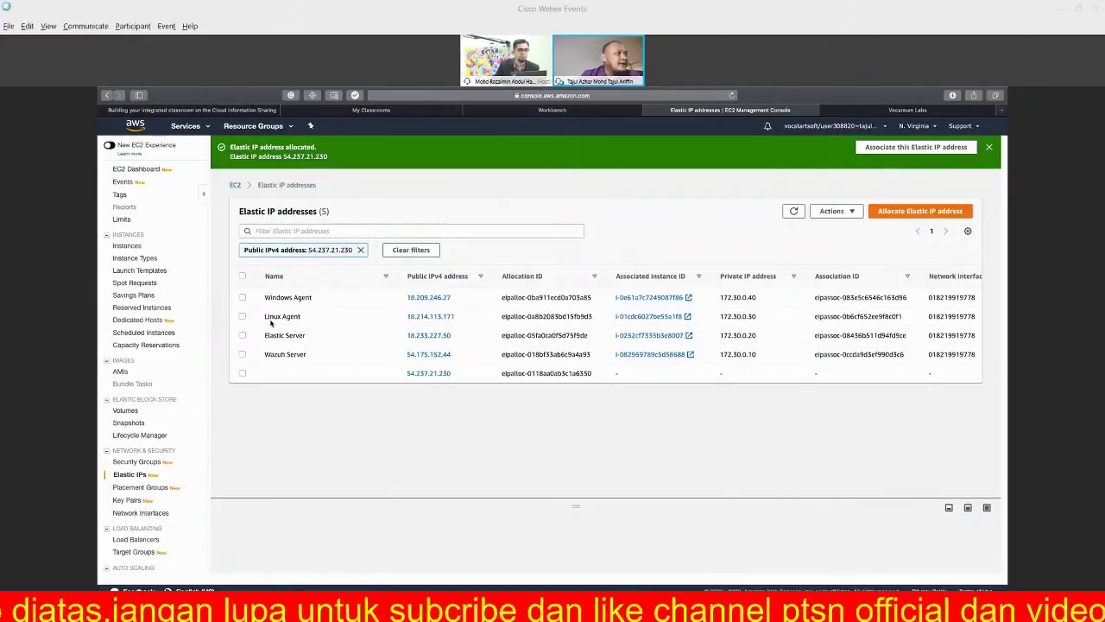
Associate the new Elastic IP address with the Windows Testing instance and its private IP 172.30.0.33
left_click(242, 374)
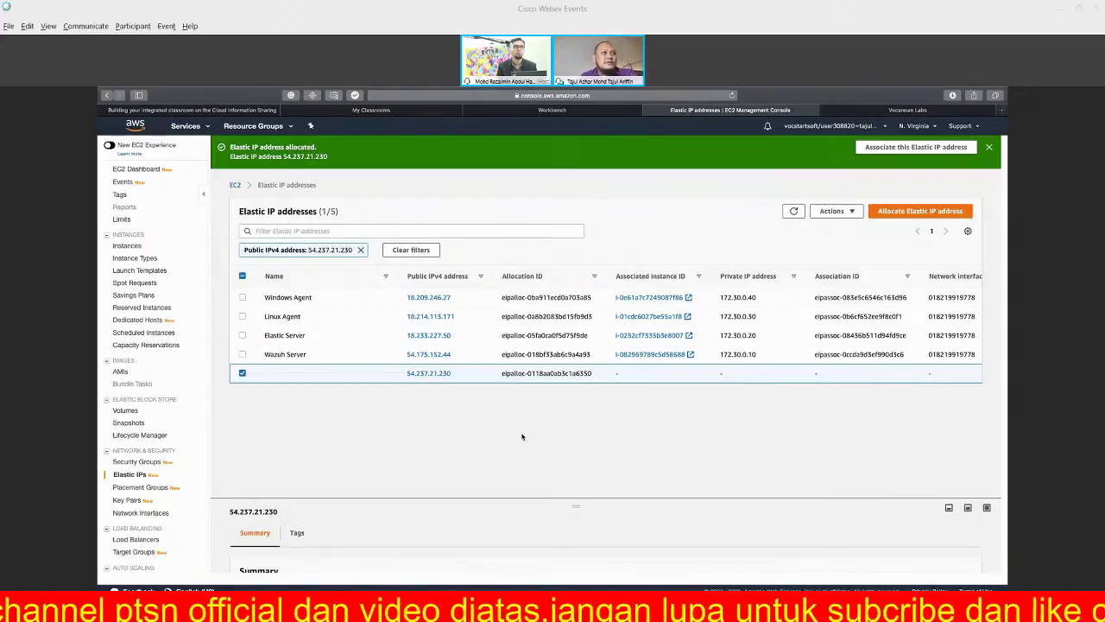
left_click(889, 148)
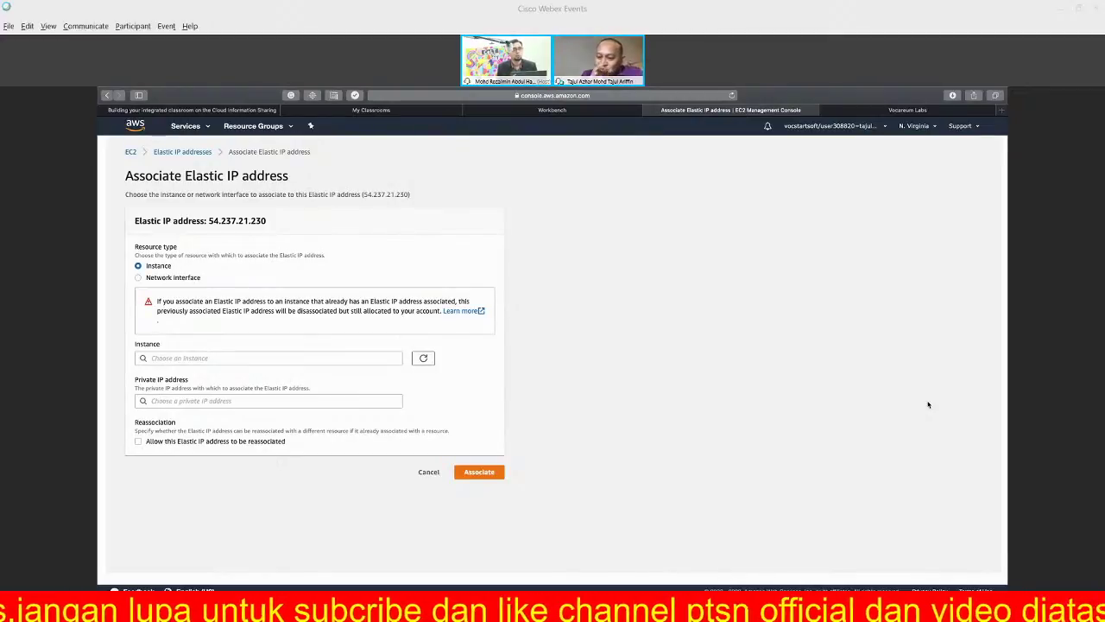
left_click(275, 357)
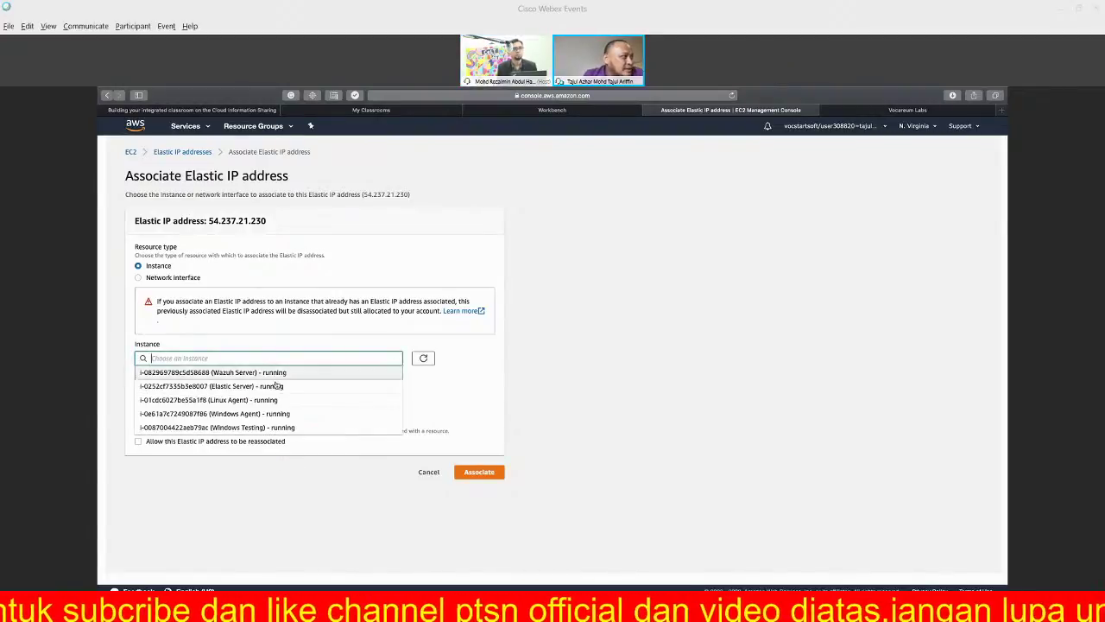
left_click(293, 427)
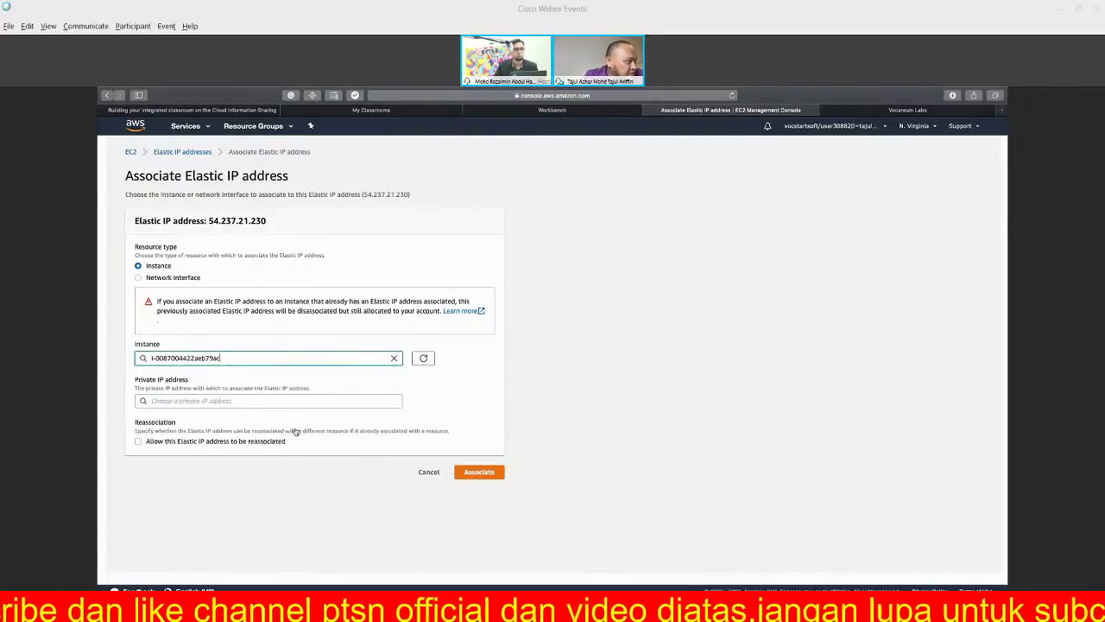
left_click(224, 401)
left_click(182, 415)
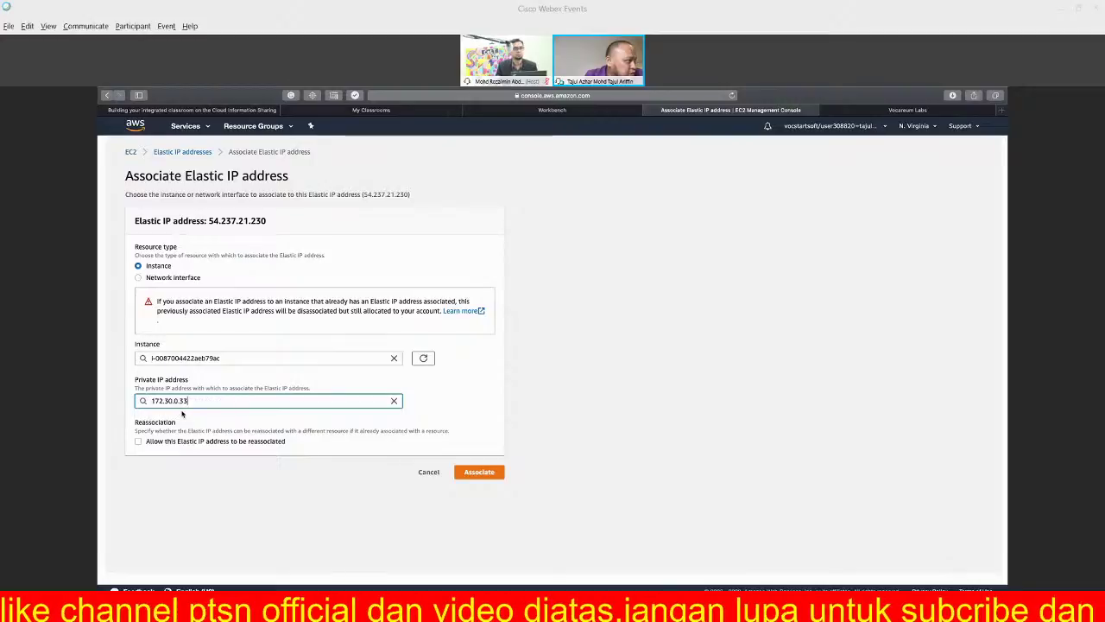
left_click(485, 475)
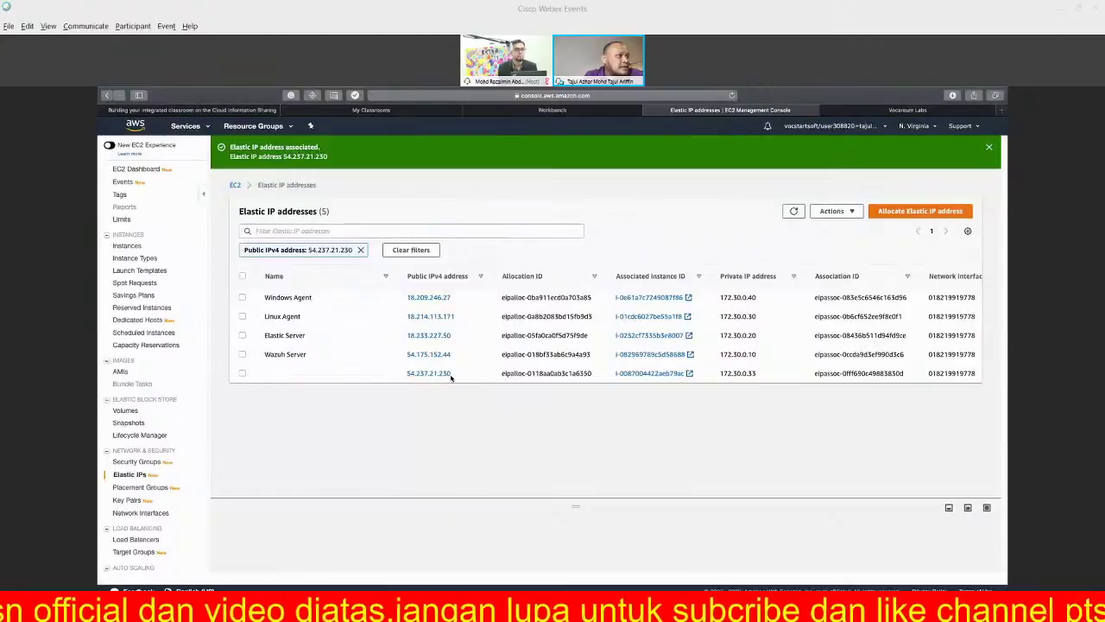
Copy the new Elastic IP address, switch to Terminal and ping 54.237.21.230 from the linux-agent session
left_click_drag(451, 377, 405, 378)
key("super+c")
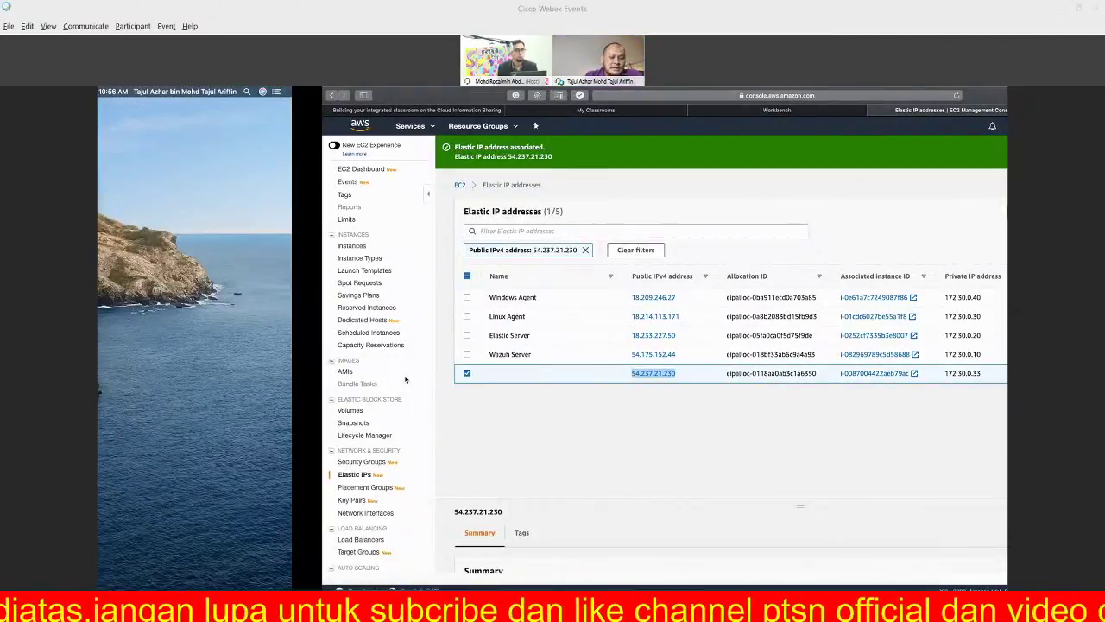
key("BackSpace")
key("BackSpace")
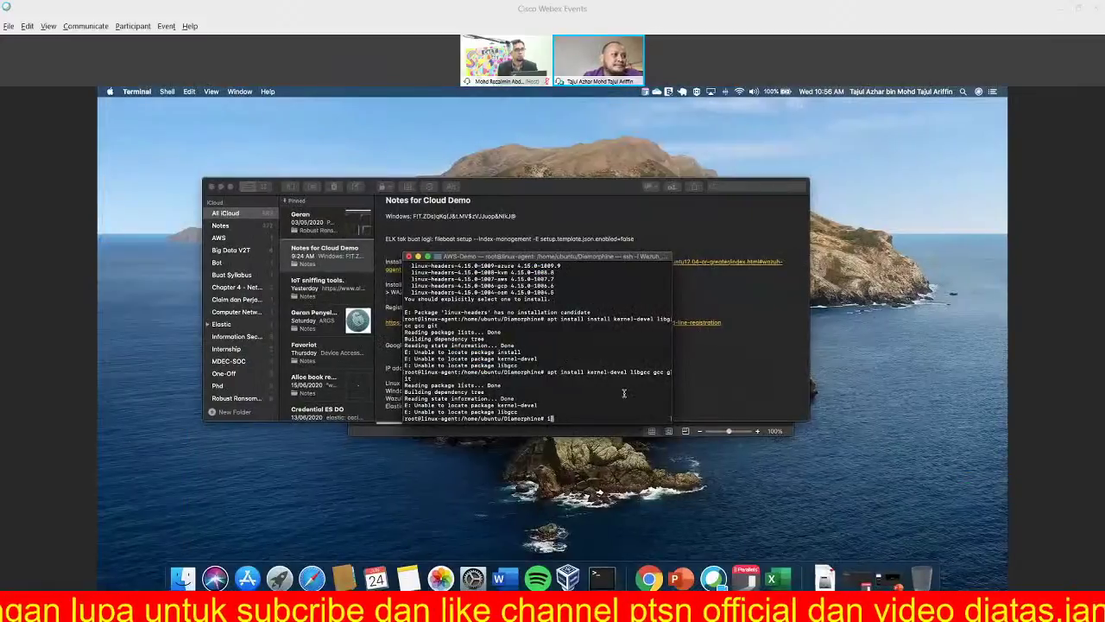
key("BackSpace")
type("ping")
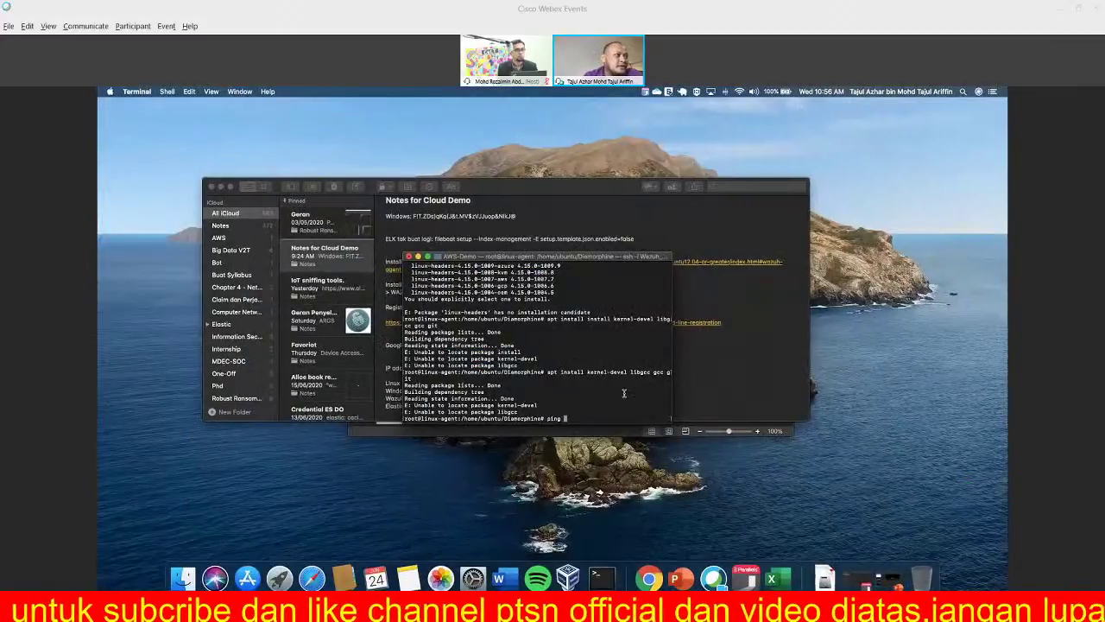
key("super+v")
key("Return")
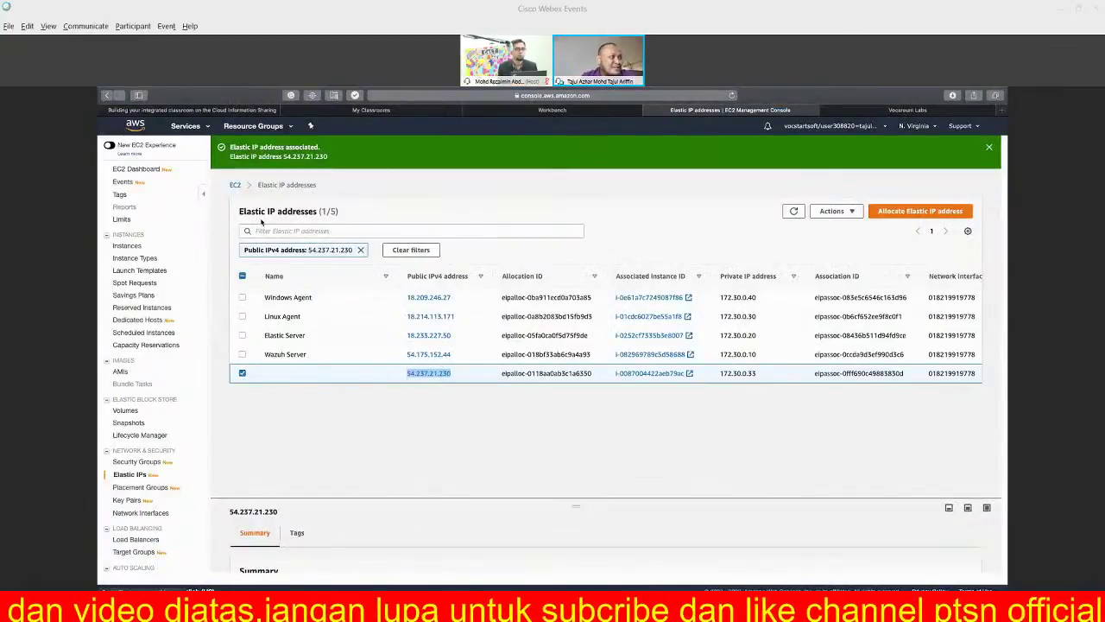
Open the inbound rules of the Wazuh Windows security group for editing
scroll(172, 541, "down", 1)
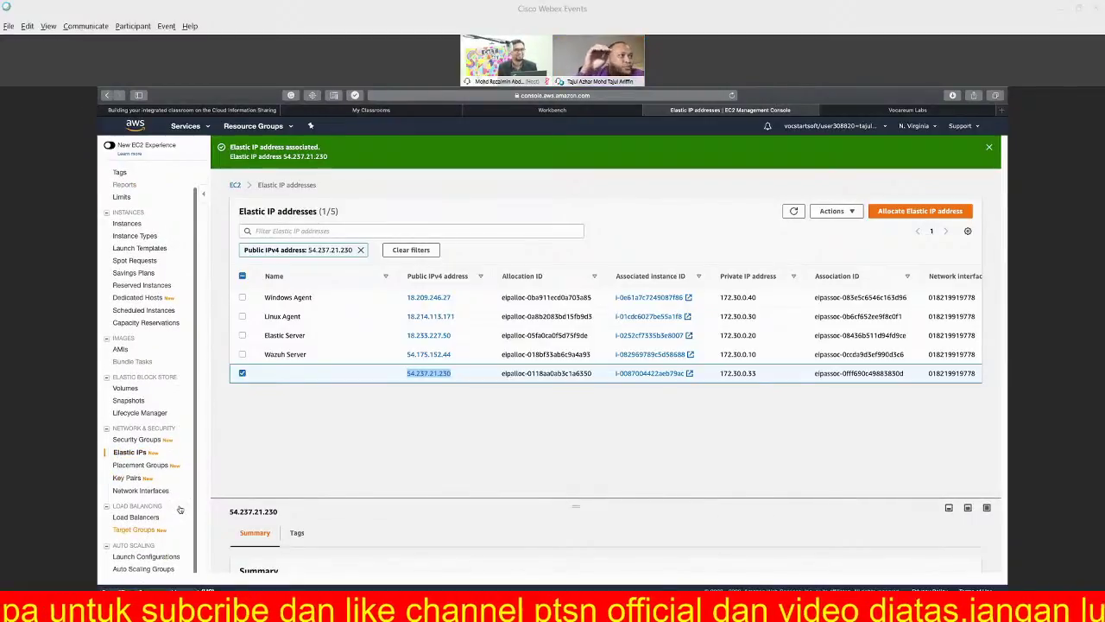
left_click(136, 439)
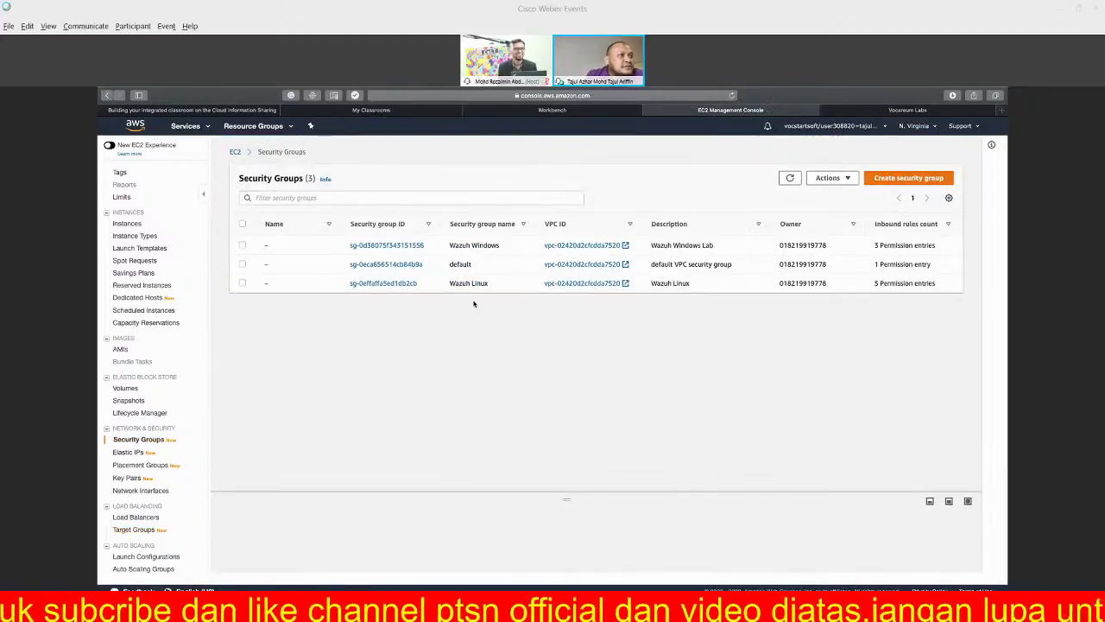
left_click(390, 247)
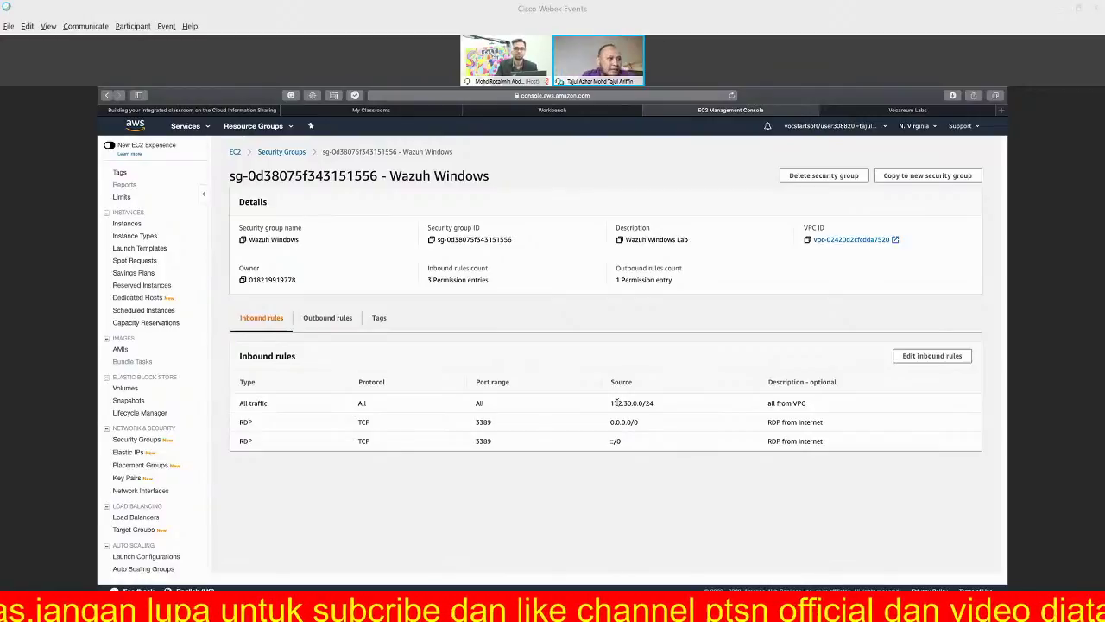
left_click(914, 360)
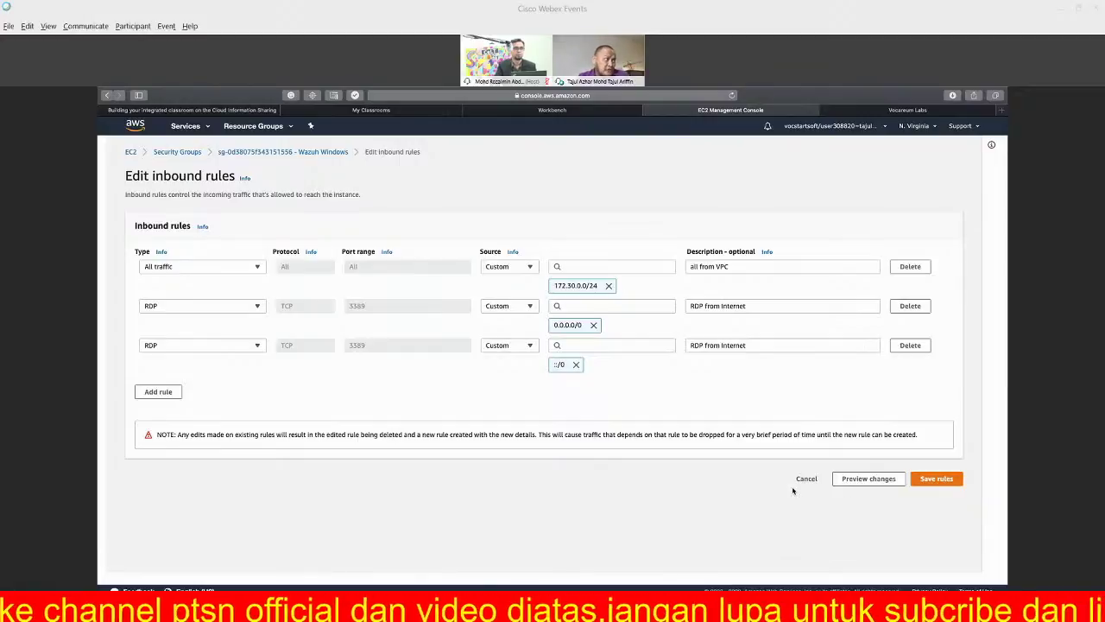
Add an All ICMP - IPv4 inbound rule with source 0.0.0.0/0 and description "Nak ping je", and save the rules
left_click(158, 391)
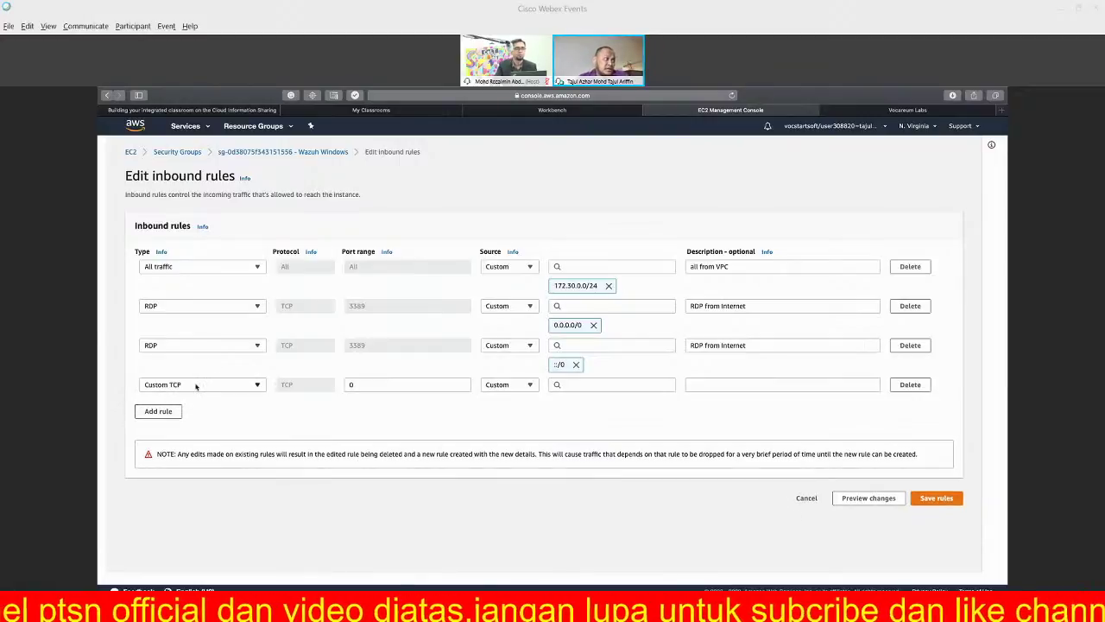
left_click(195, 385)
left_click(193, 276)
left_click(597, 386)
left_click(577, 184)
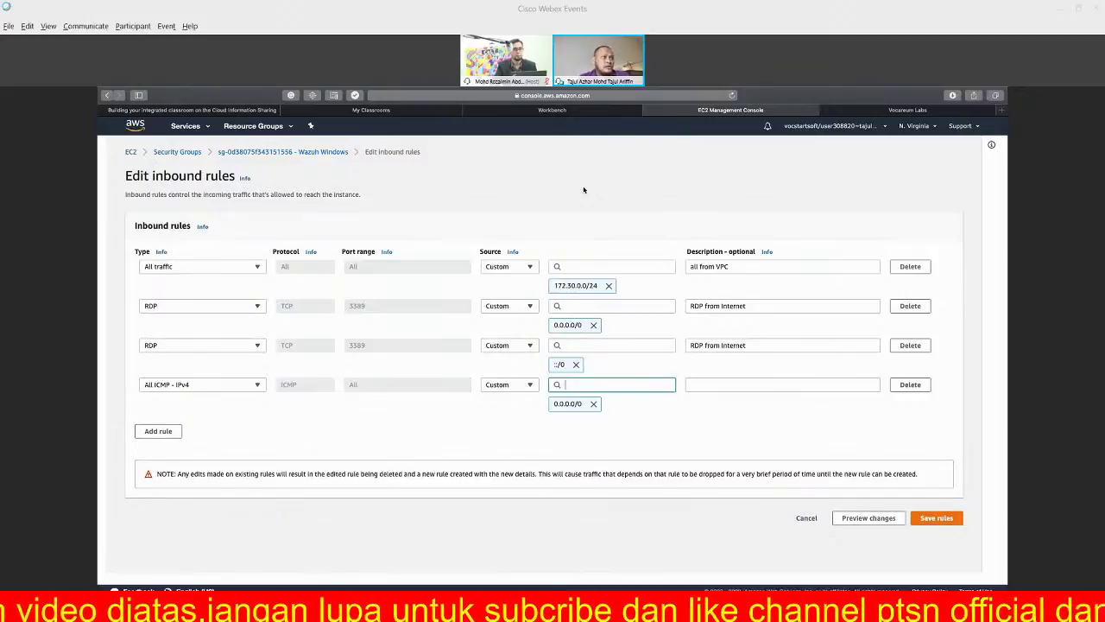
left_click(731, 384)
type("N")
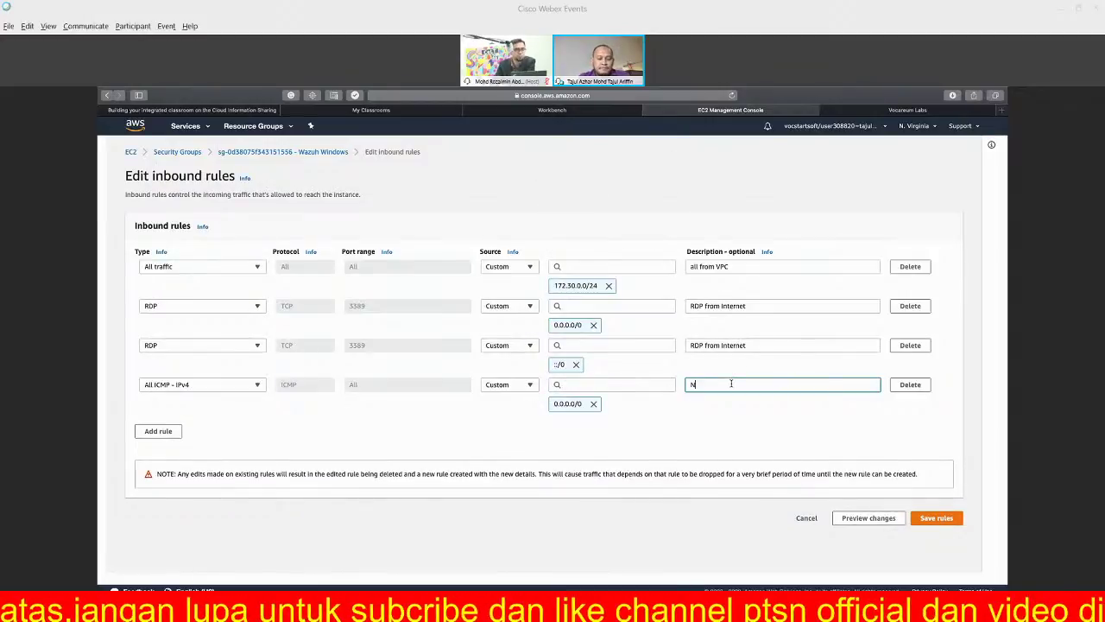
type("ak ping je")
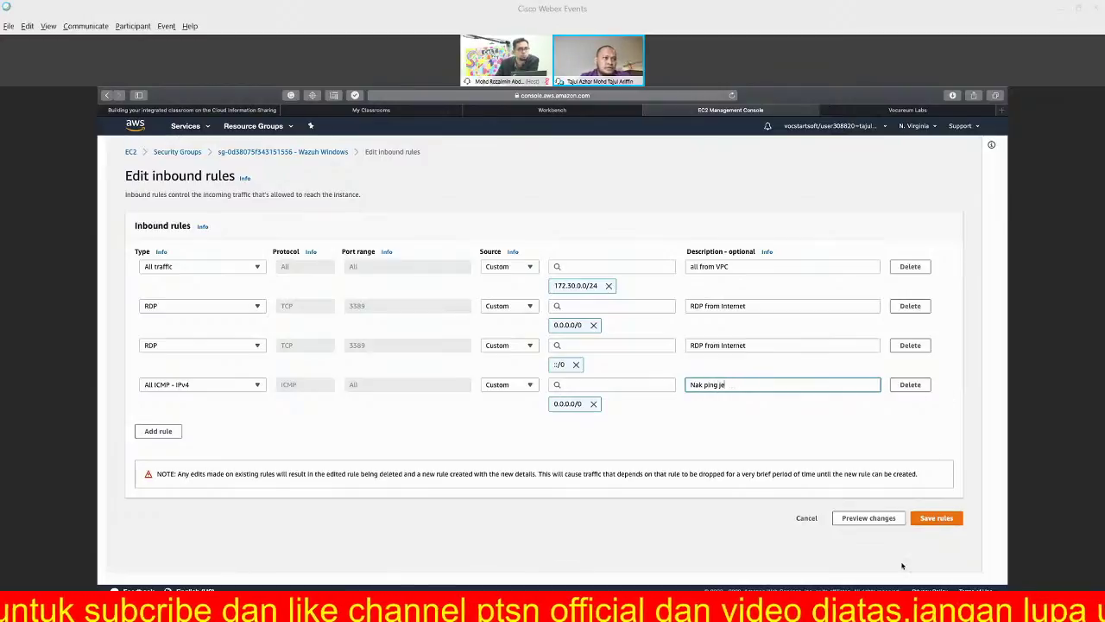
left_click(931, 519)
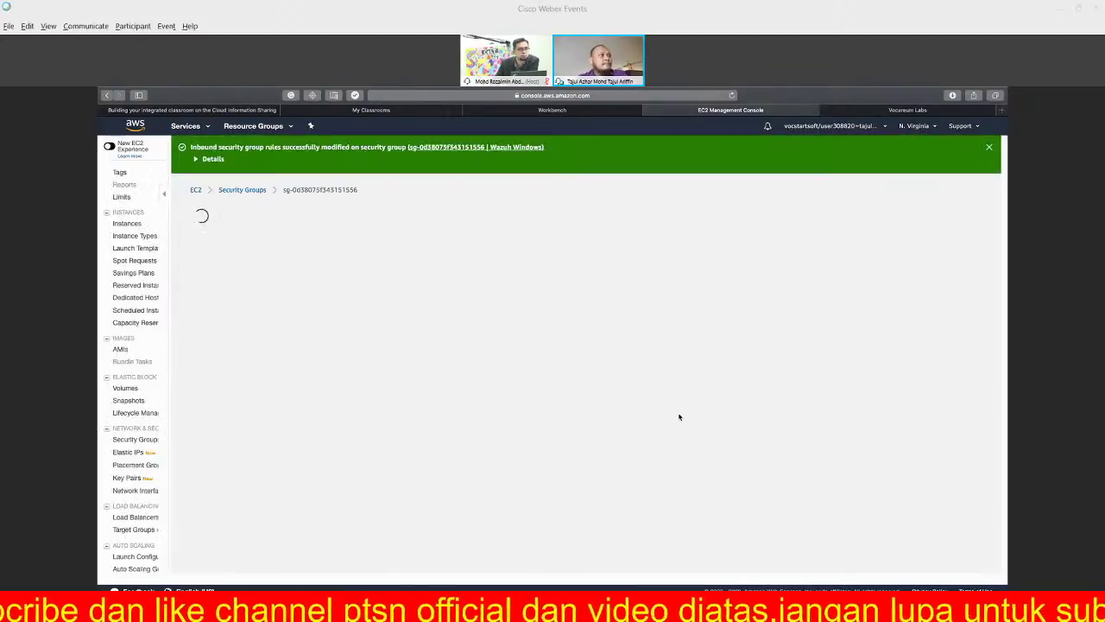
Take the browser out of full screen, switch to Terminal and stop the running ping
mouse_move(130, 91)
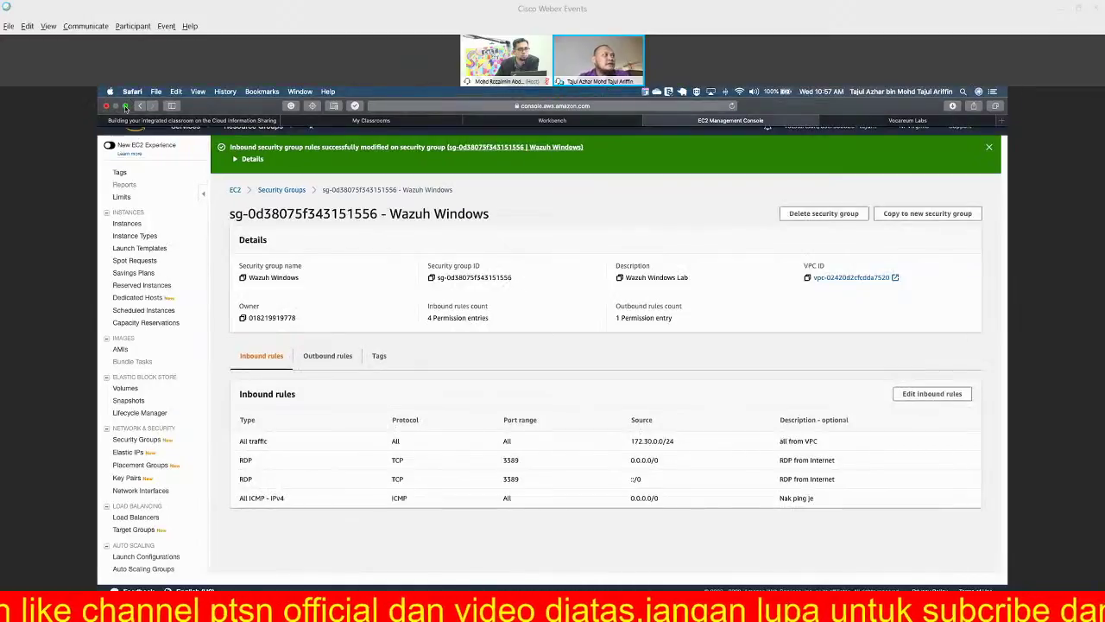
left_click(126, 106)
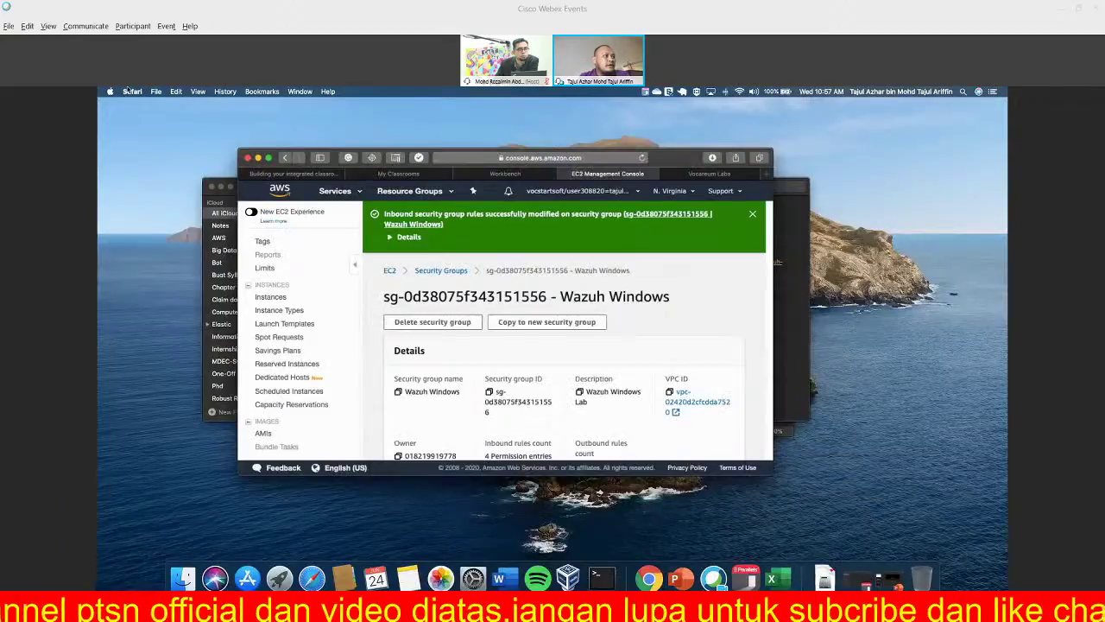
left_click(602, 577)
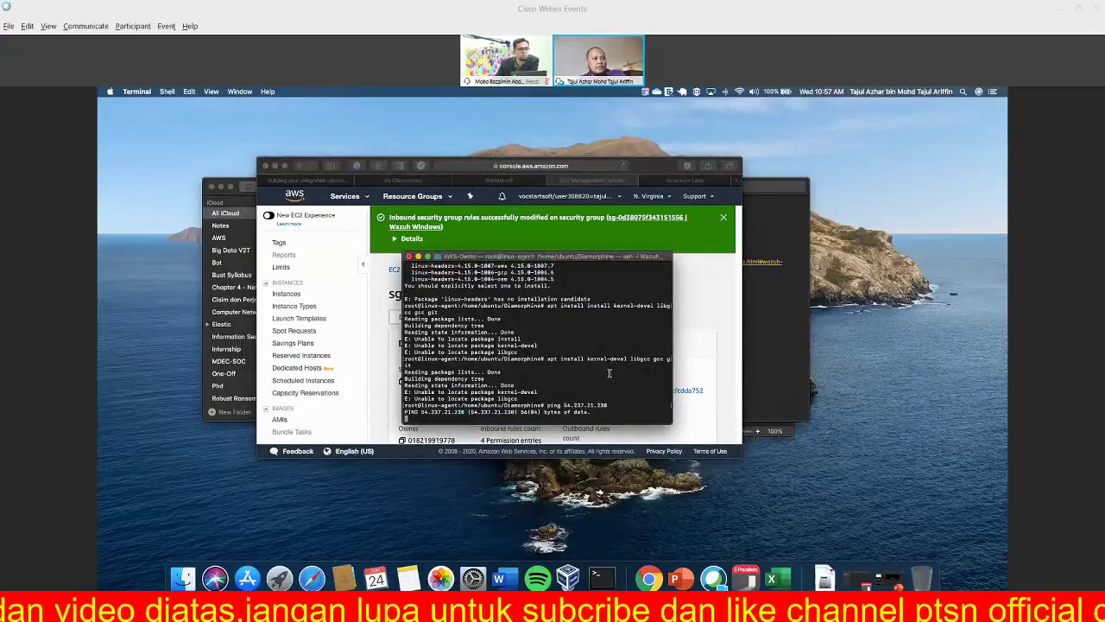
key("ctrl+c")
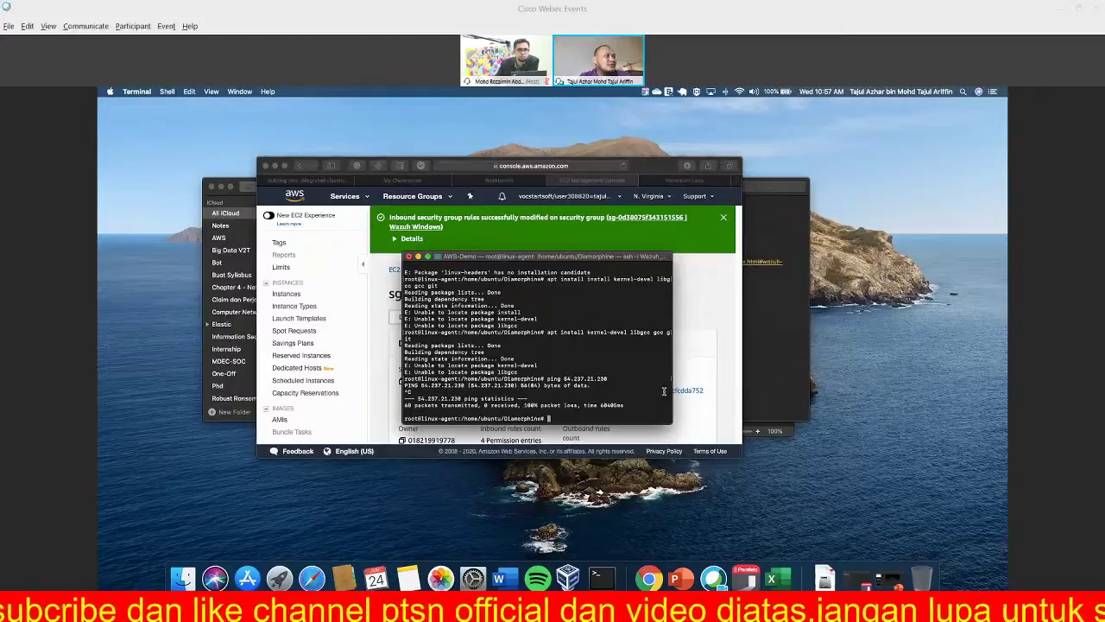
Ping 54.237.21.230 again from the linux-agent session and from a new local Terminal window, and stop the local ping
key("Up")
key("Return")
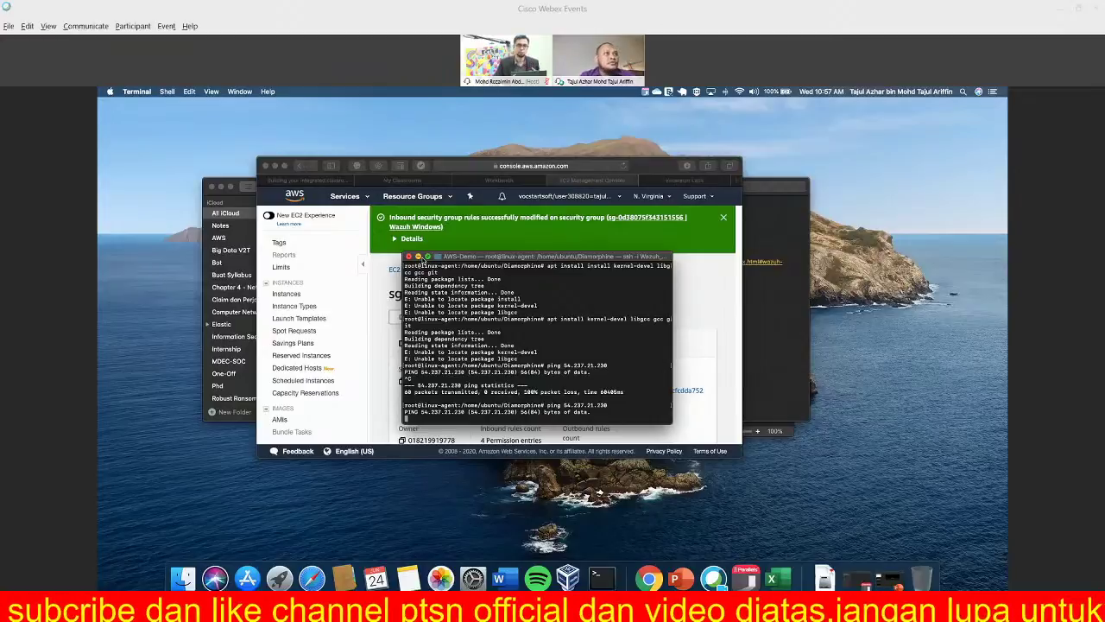
key("super+n")
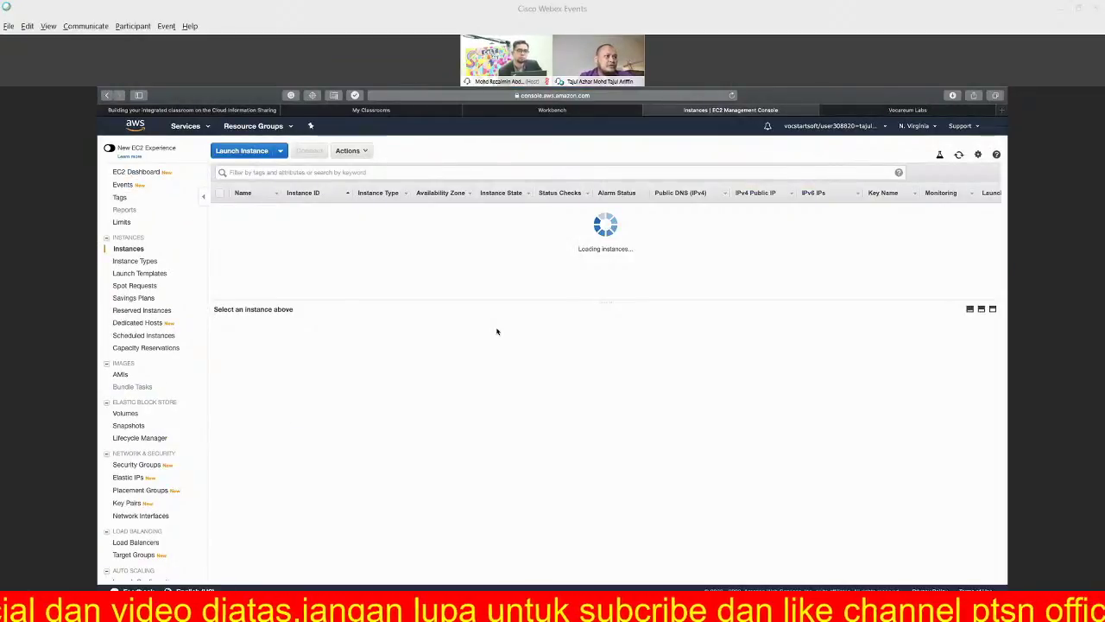
left_click(219, 263)
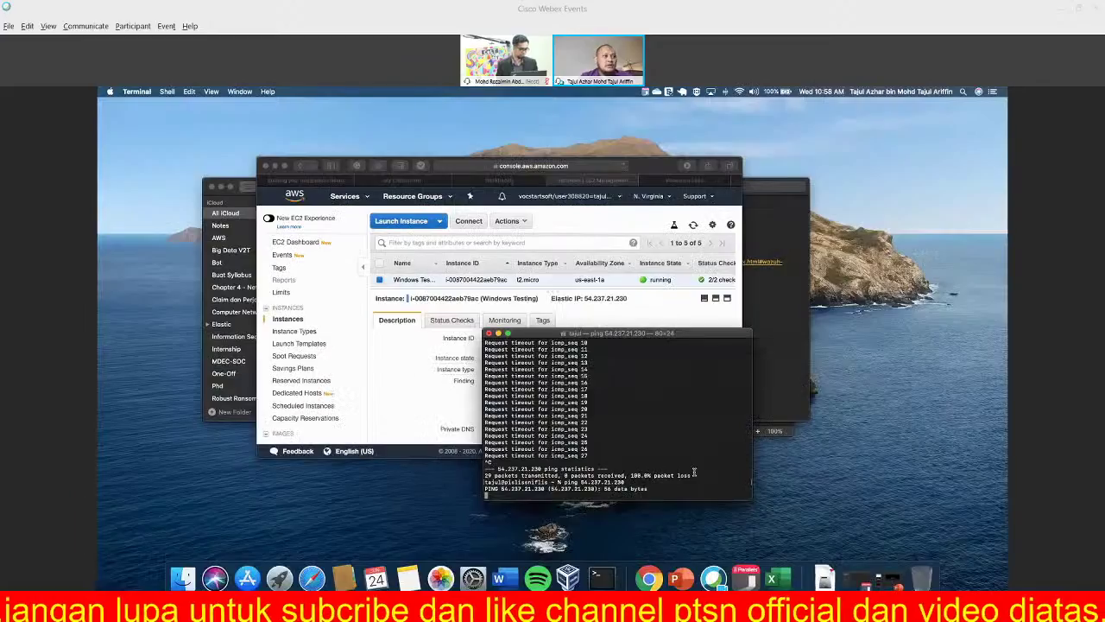
key("ctrl+c")
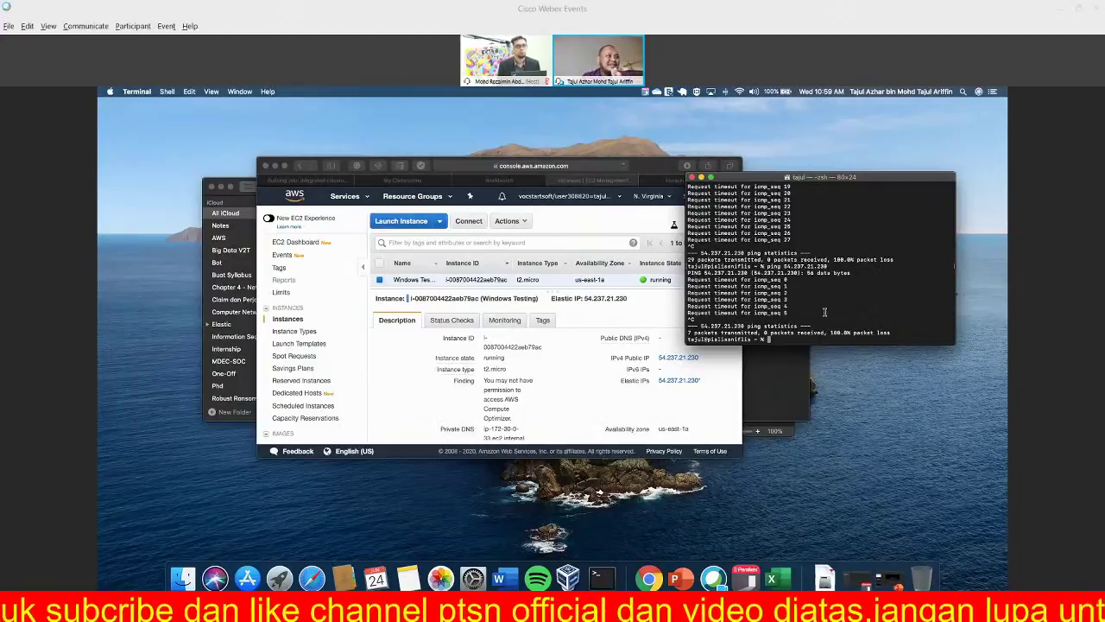
Switch to the browser, open the Elastic IP addresses list and select the Elastic Server's public IPv4 address
left_click(285, 166)
left_click(127, 477)
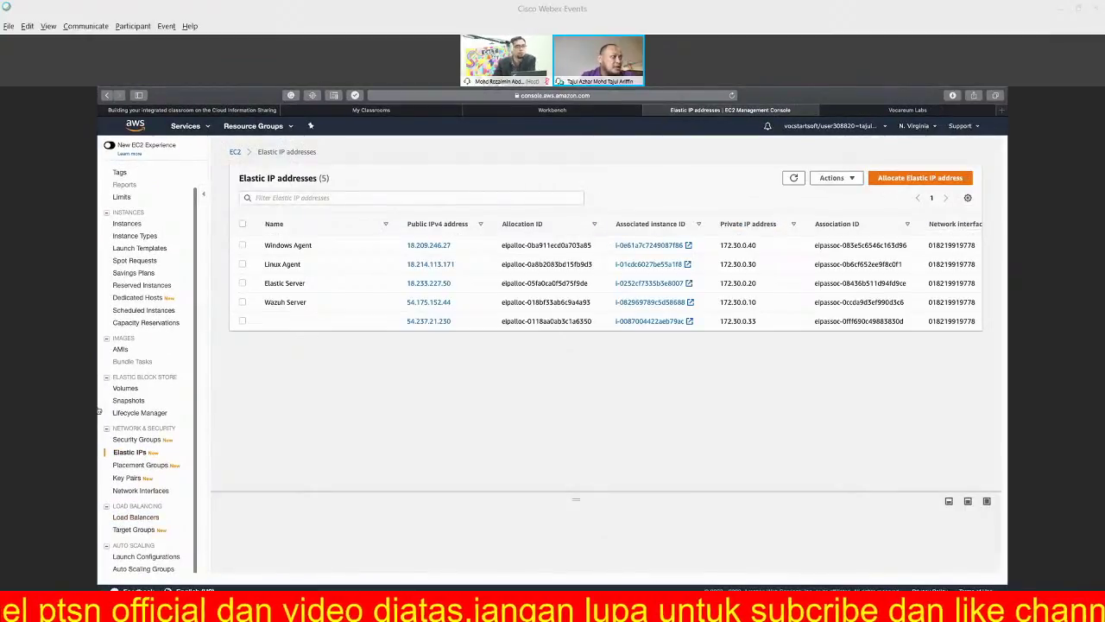
scroll(153, 424, "up", 1)
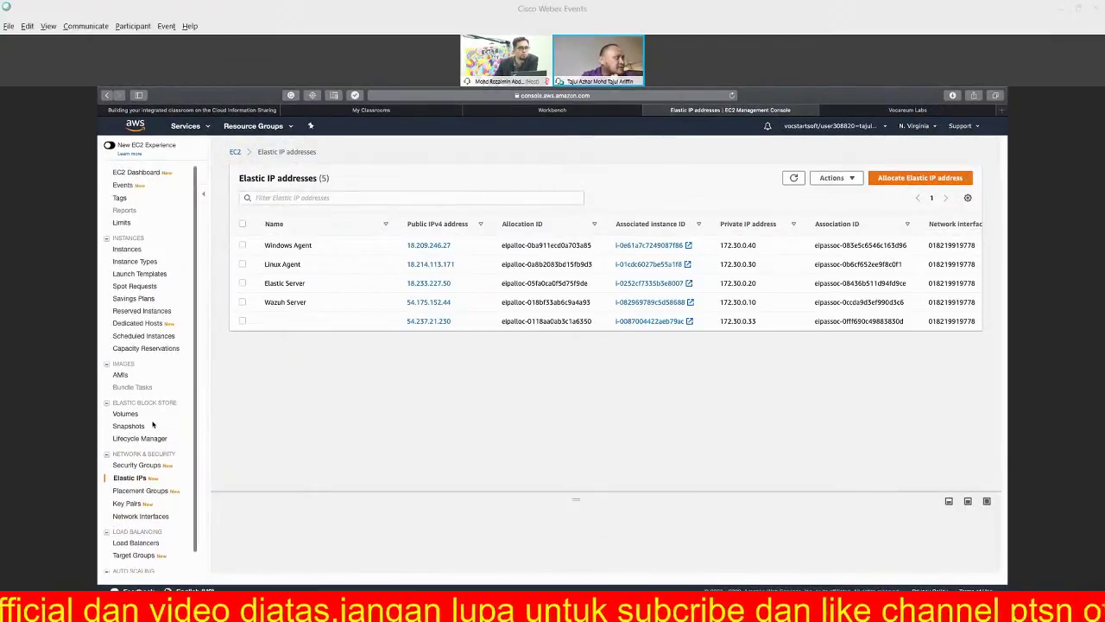
scroll(153, 424, "down", 1)
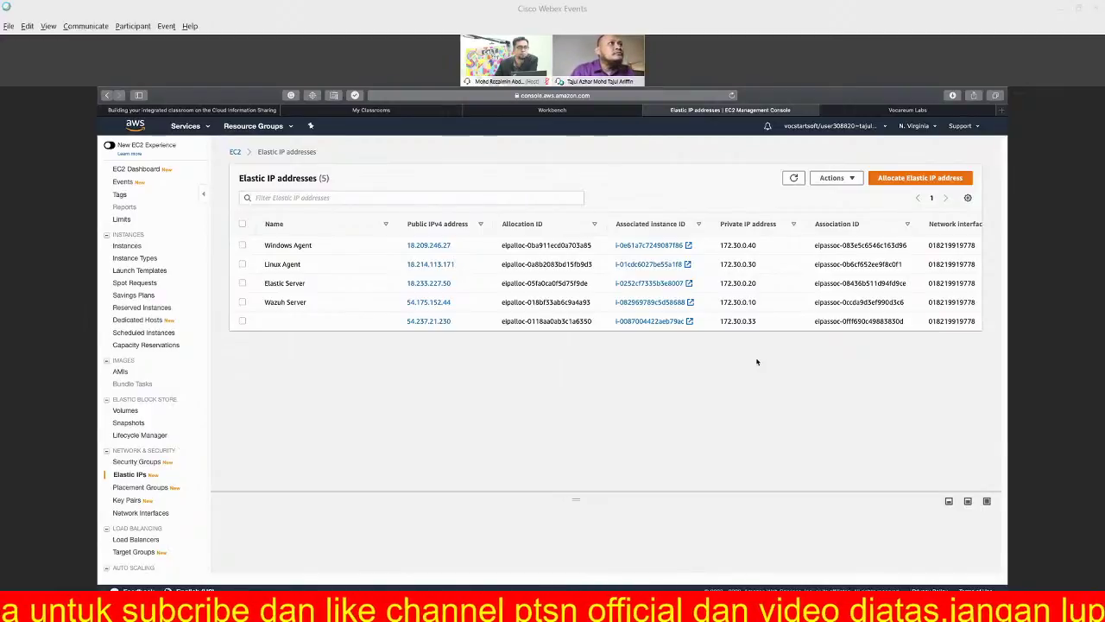
left_click(484, 285)
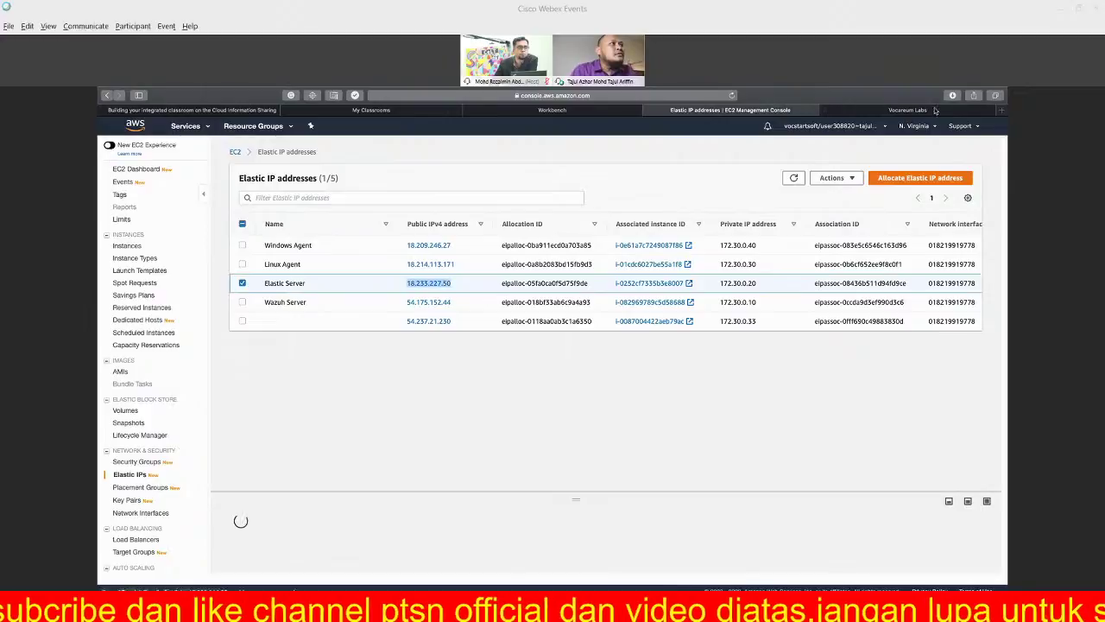
key("super+t")
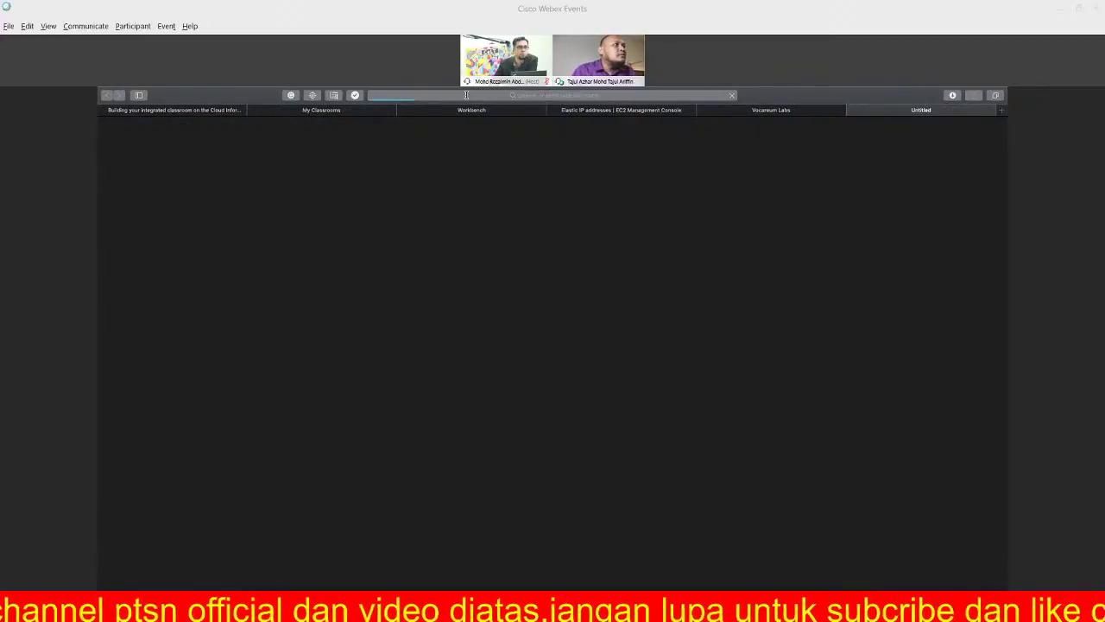
left_click(466, 95)
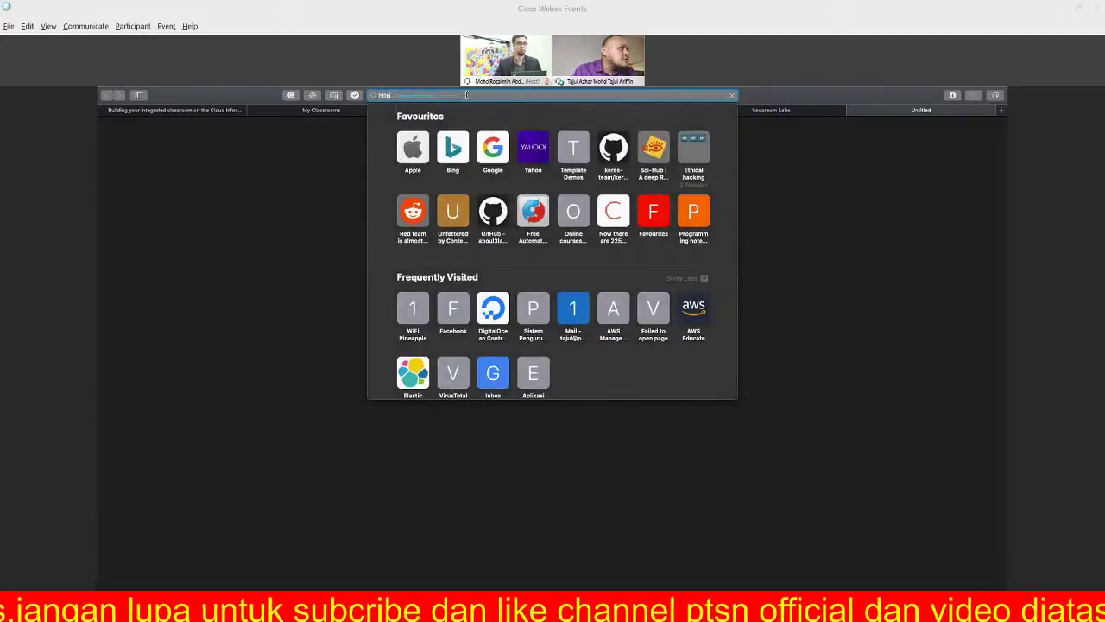
left_click(637, 97)
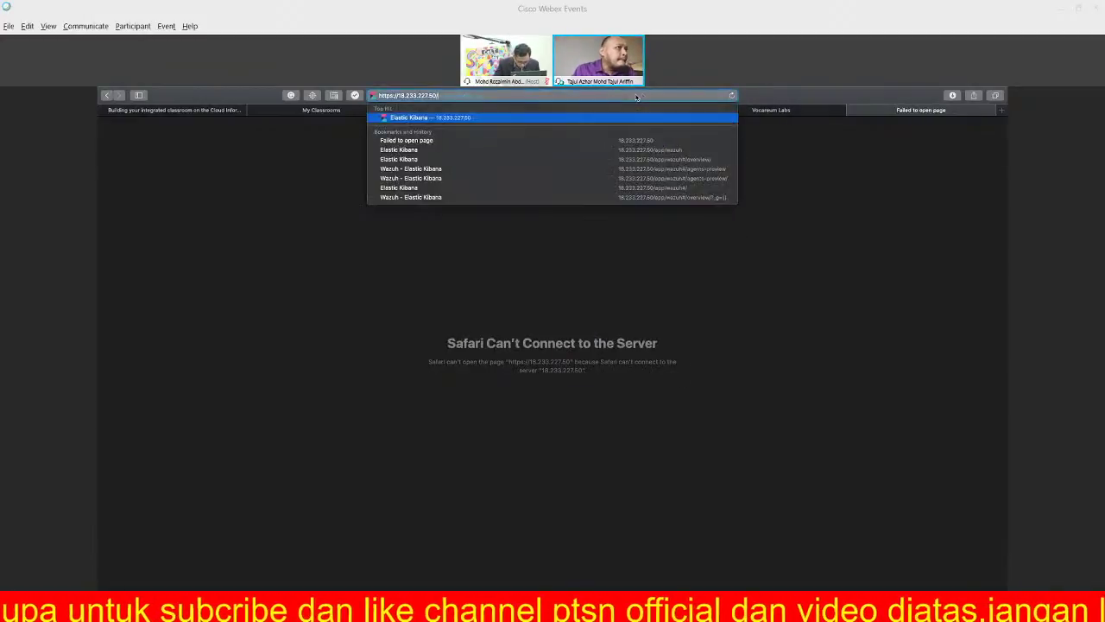
Return to the EC2 instances list and select the Elastic Server instance
left_click(622, 110)
left_click(127, 247)
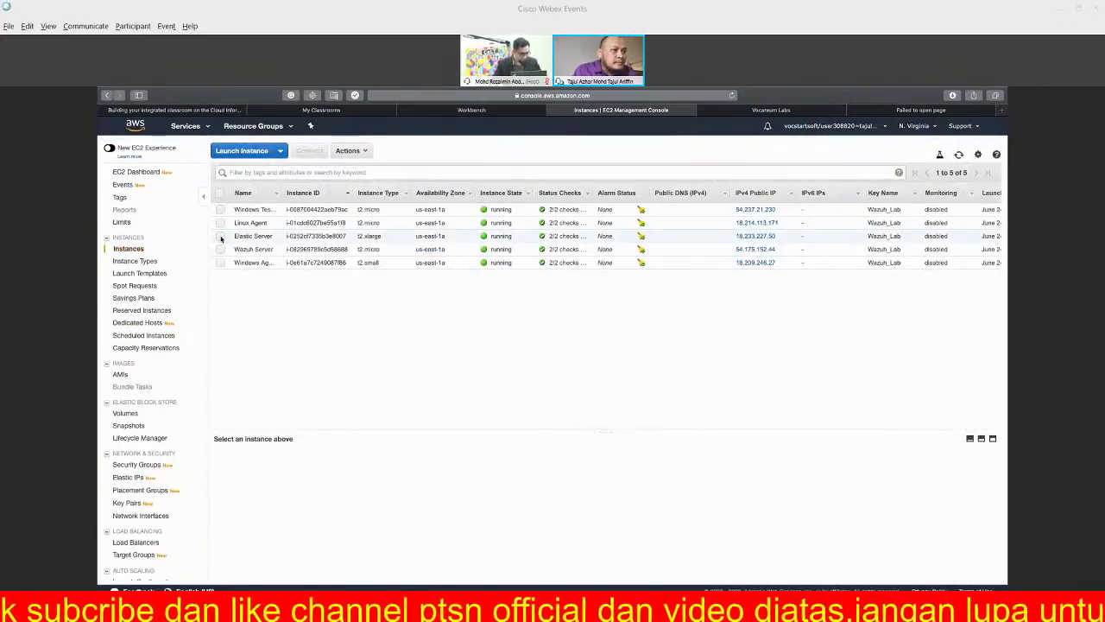
left_click(221, 238)
Retry loading the Elastic Server's address 18.233.227.50 in the failed page's tab
left_click(921, 110)
left_click(646, 105)
type("https://18.233.")
key("BackSpace")
key("BackSpace")
key("BackSpace")
key("BackSpace")
key("BackSpace")
key("BackSpace")
key("BackSpace")
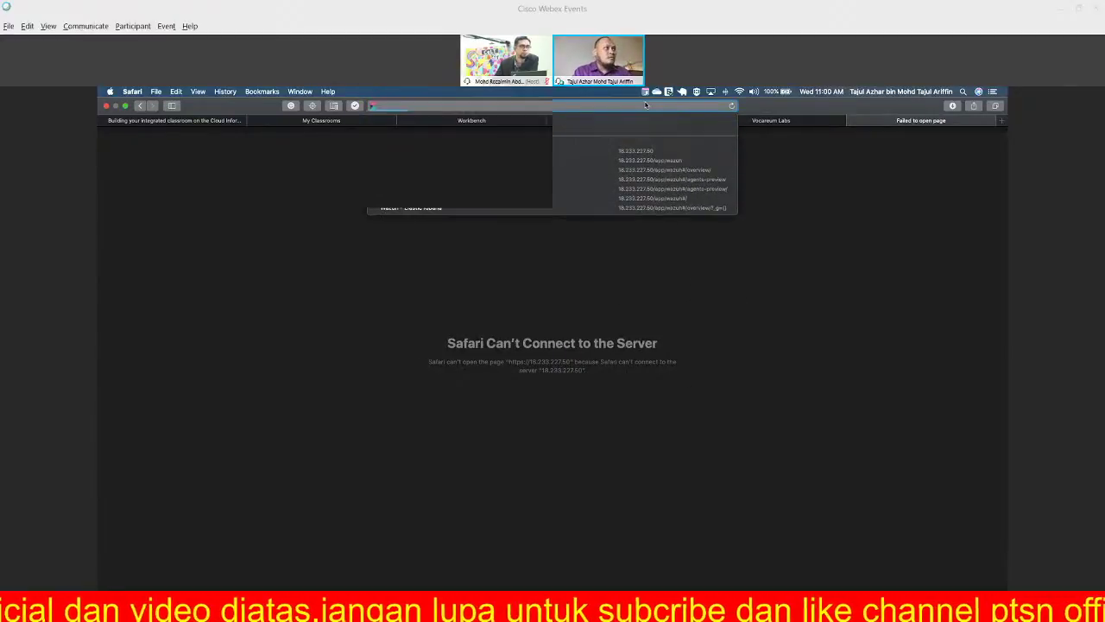
left_click(671, 222)
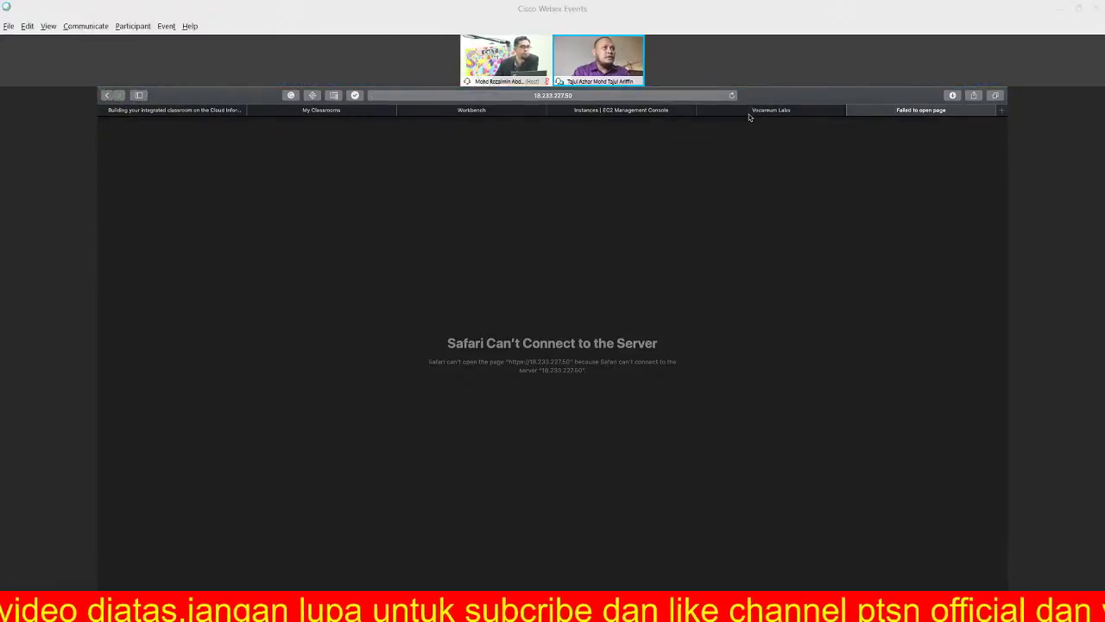
Leave the failed page and go back to the EC2 instances list
mouse_move(739, 90)
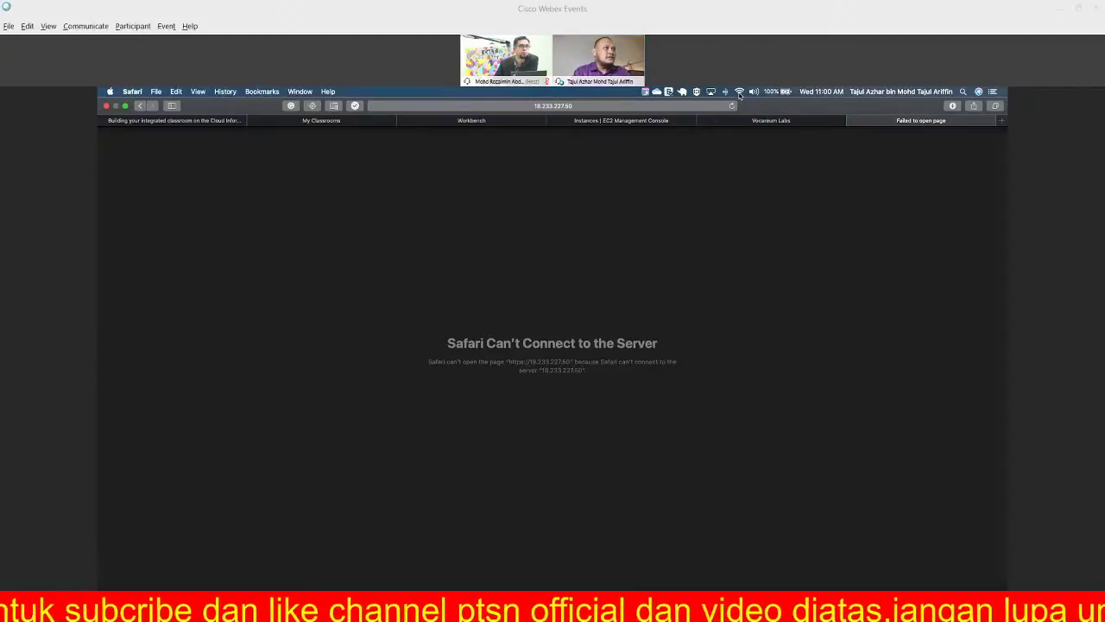
left_click(740, 92)
left_click(764, 112)
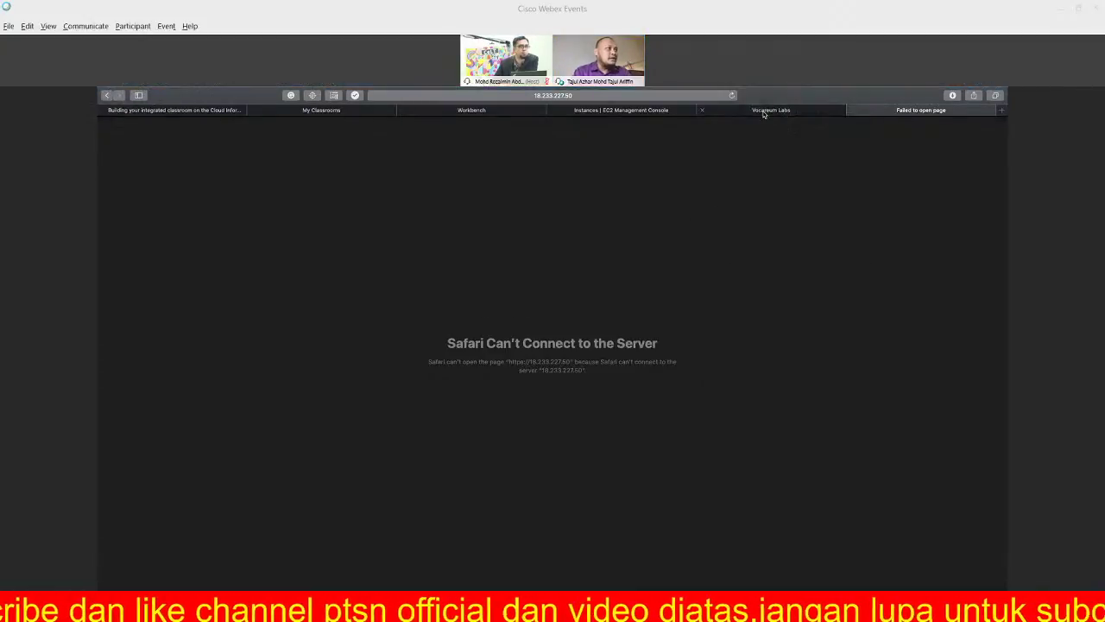
left_click(764, 112)
left_click(638, 110)
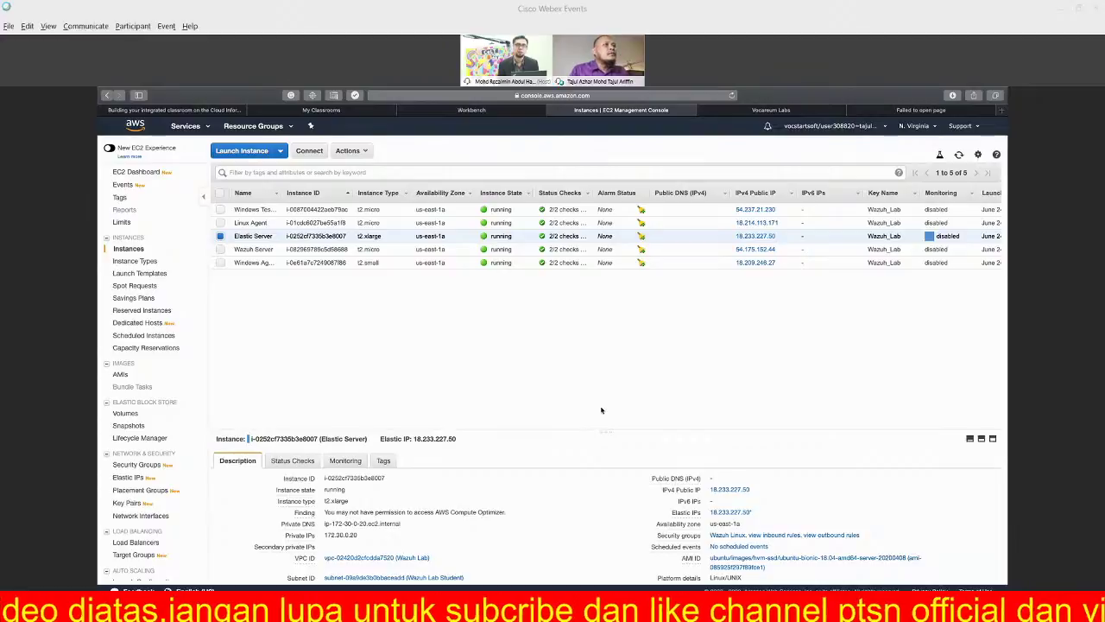
Examine the instances' launch times and security groups, and the description details of the Elastic Server instance
scroll(617, 343, "right", 5)
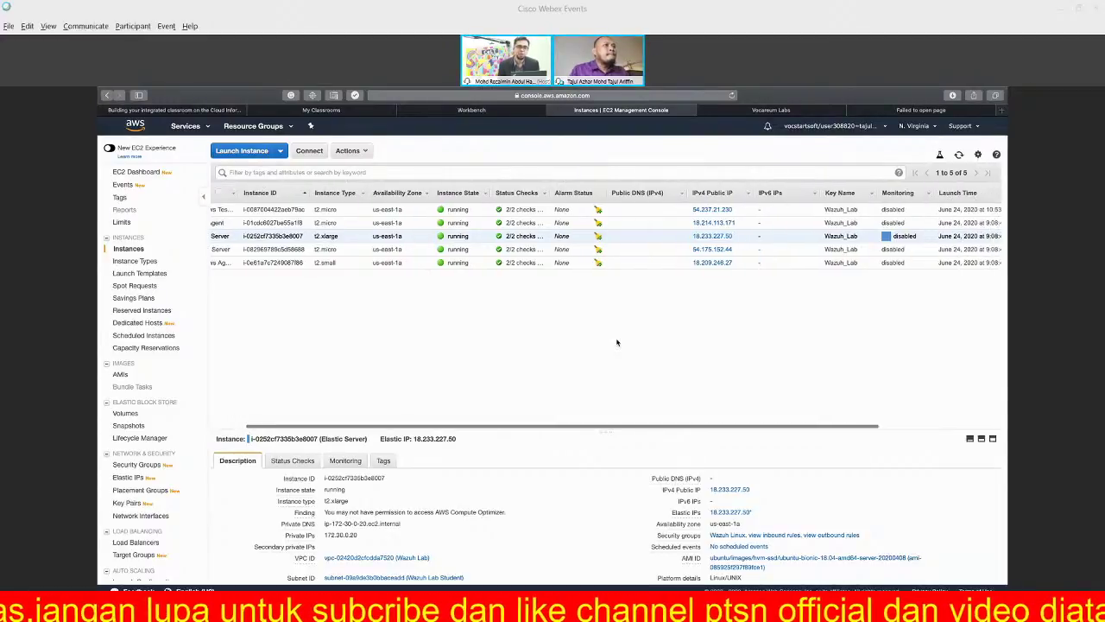
scroll(617, 343, "left", 3)
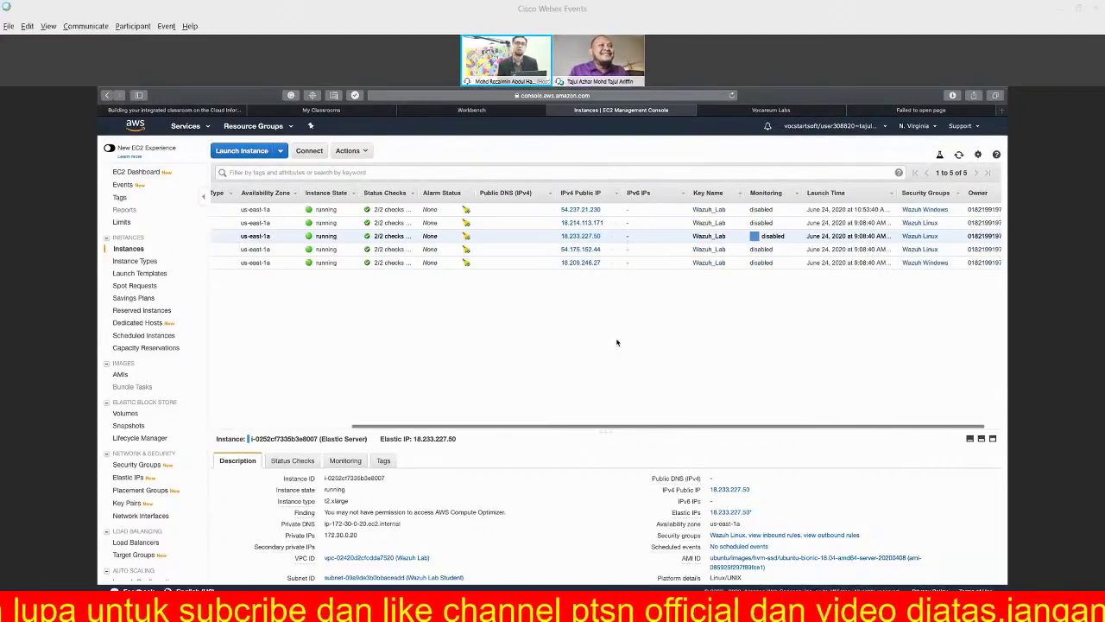
scroll(617, 342, "right", 3)
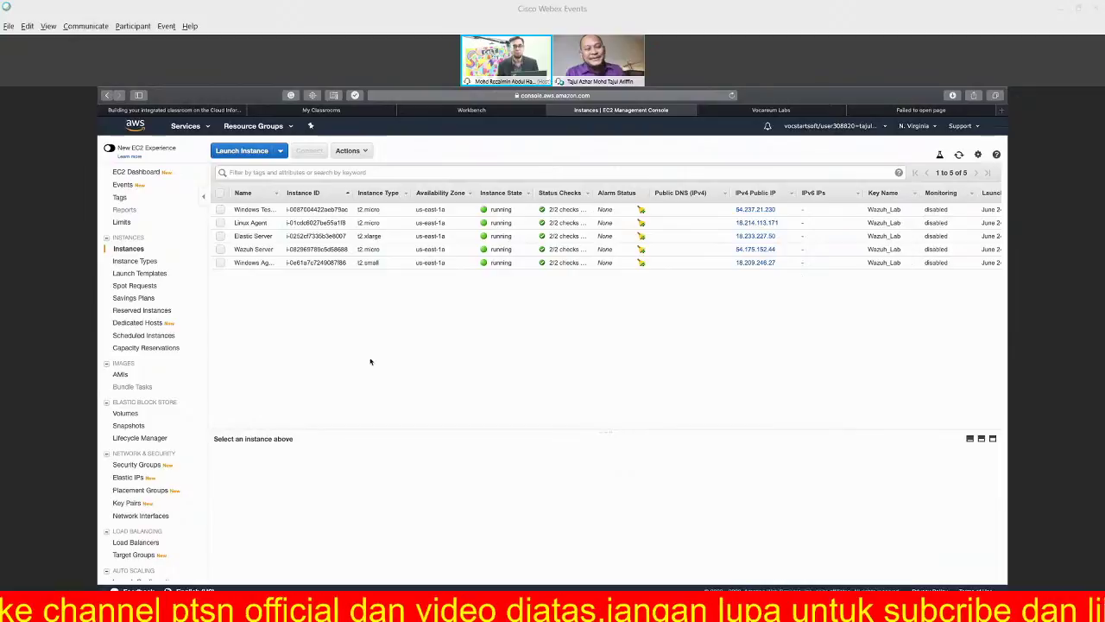
left_click(226, 235)
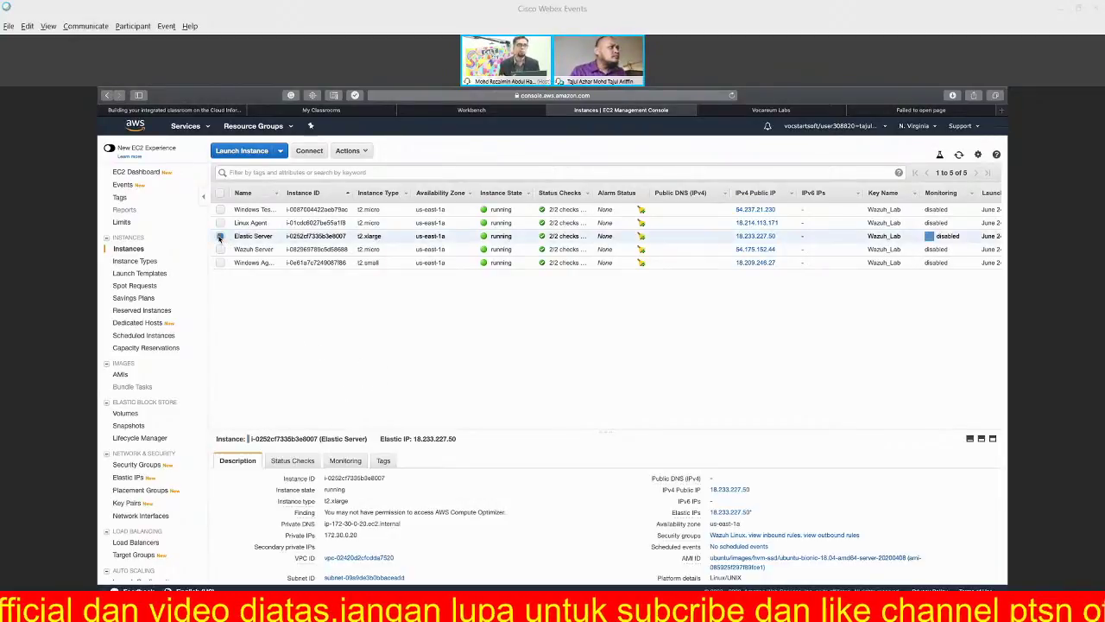
scroll(497, 524, "down", 3)
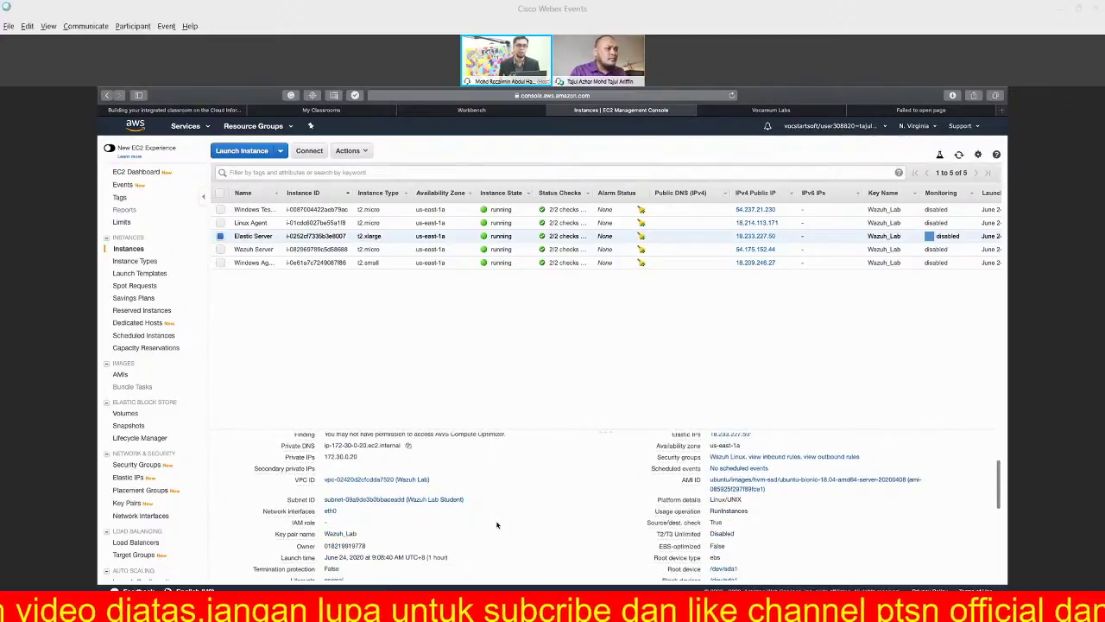
scroll(388, 506, "up", 3)
scroll(143, 466, "down", 1)
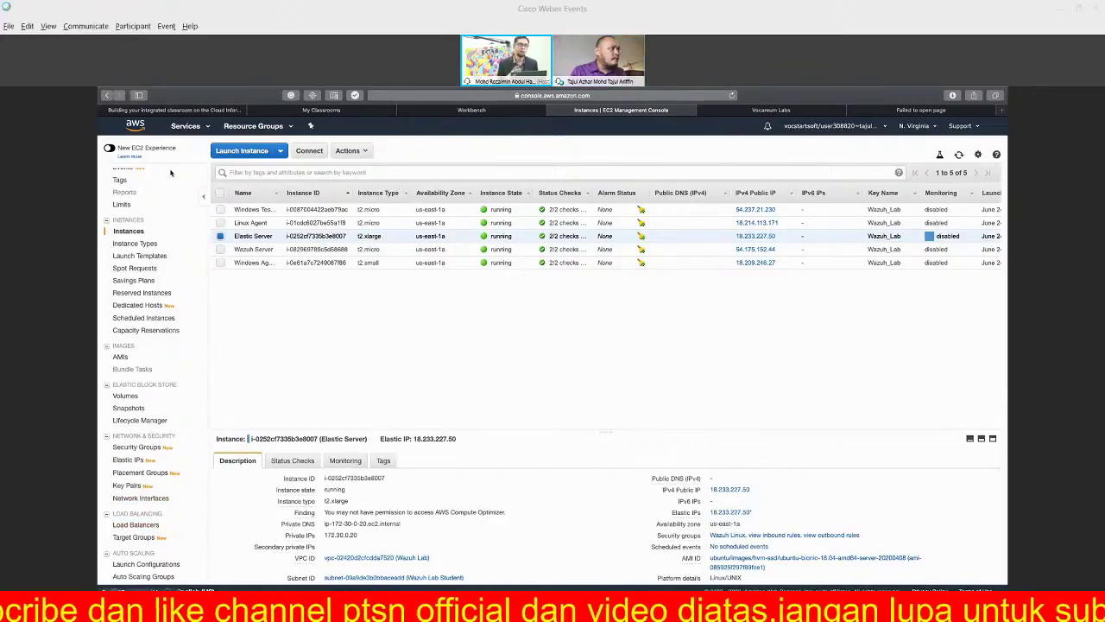
Open the EC2 dashboard, go to the security groups and display the inbound rules of the Wazuh Windows group
left_click(207, 128)
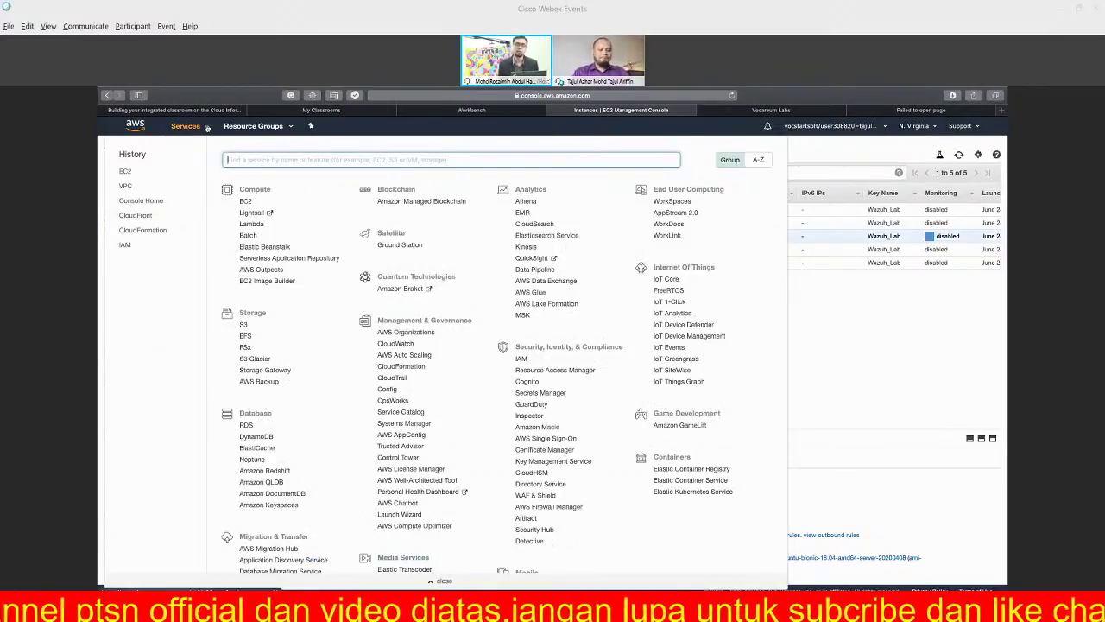
left_click(247, 201)
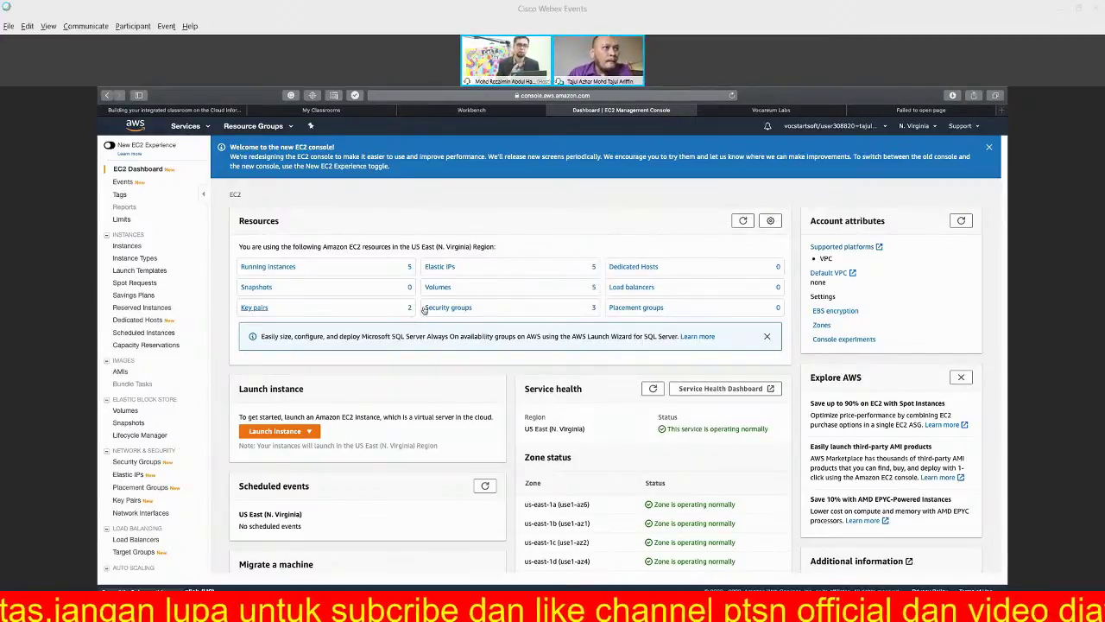
left_click(440, 308)
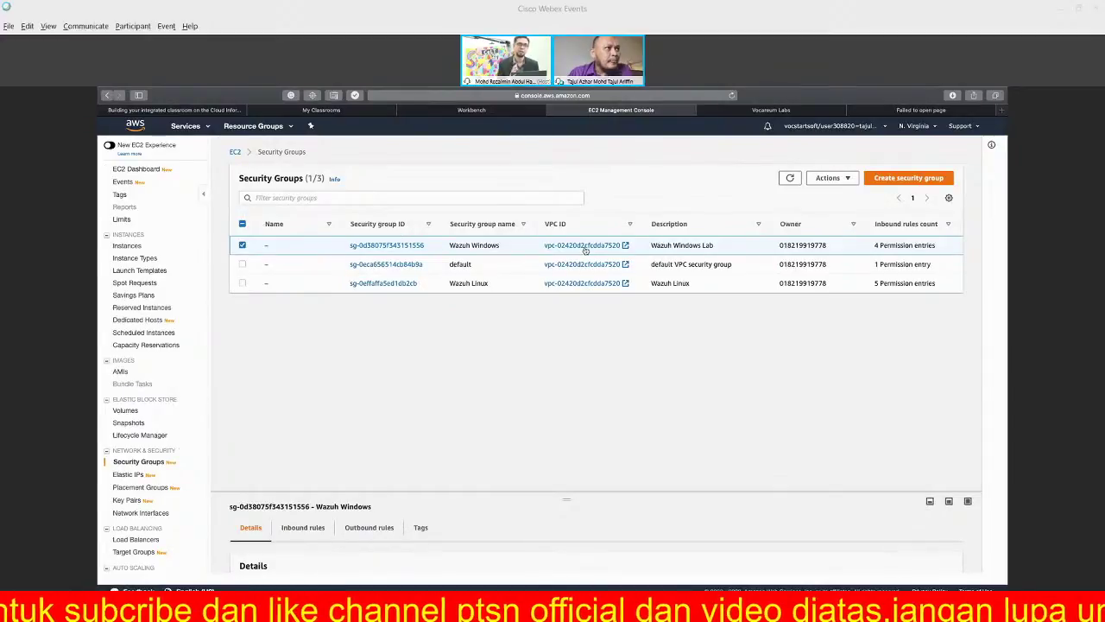
left_click(404, 246)
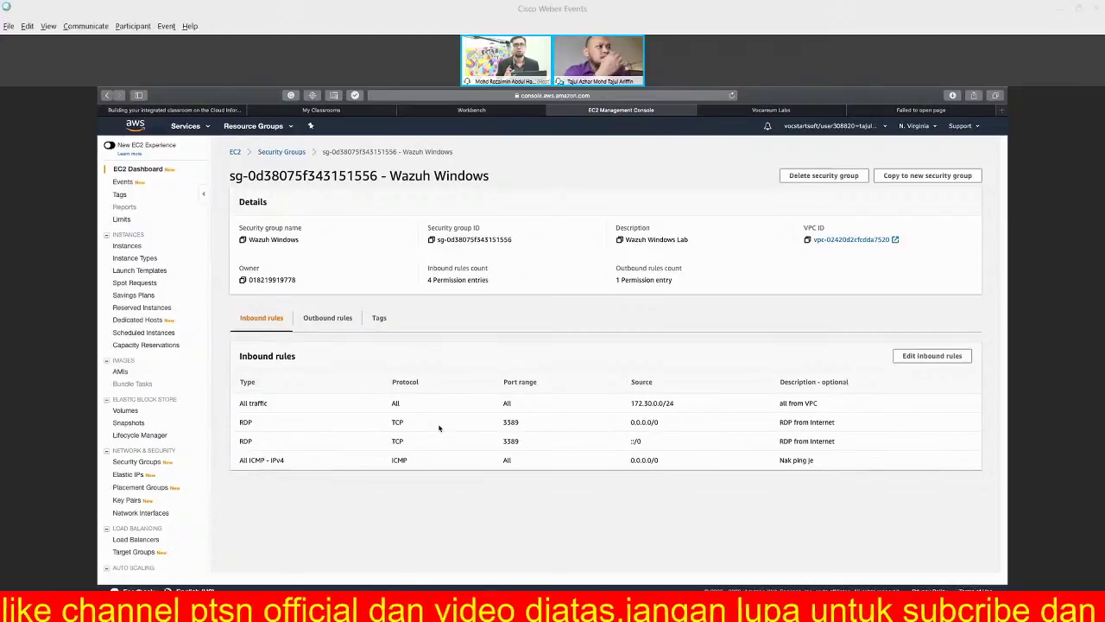